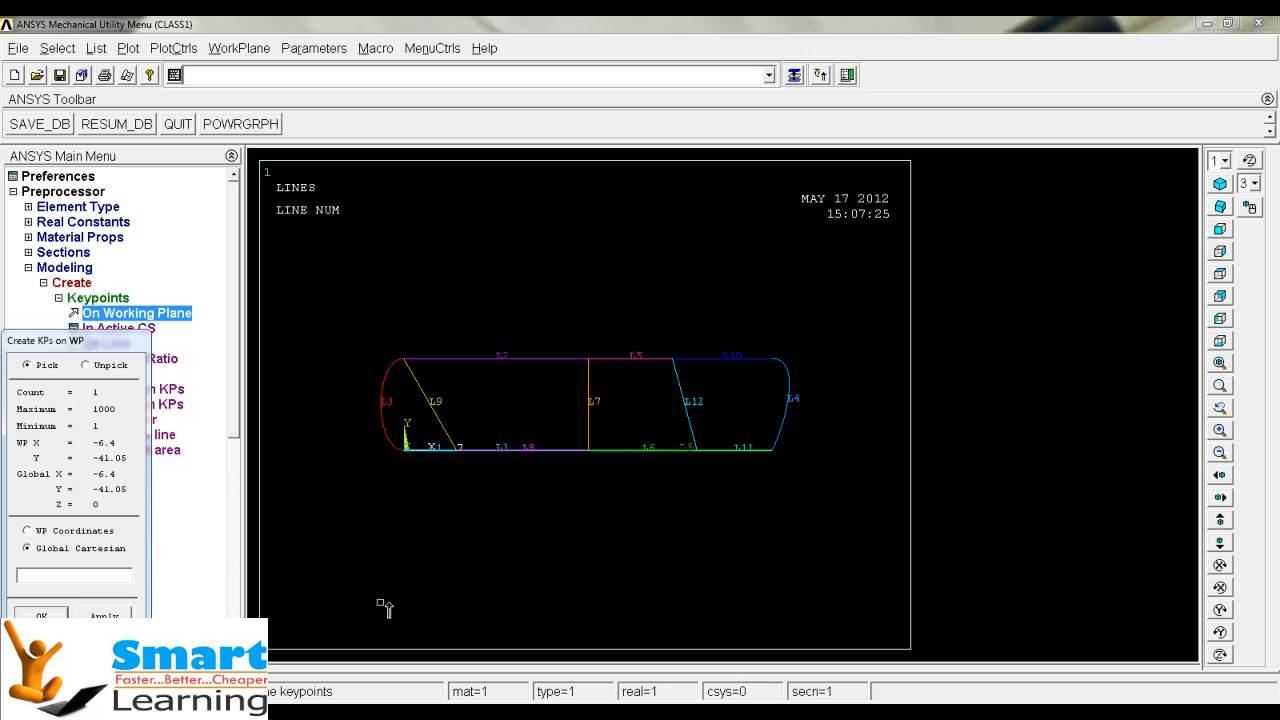
- Create two keypoints on the working plane, below the left and right ends of the existing line geometry
left_click(846, 602)
left_click(44, 615)
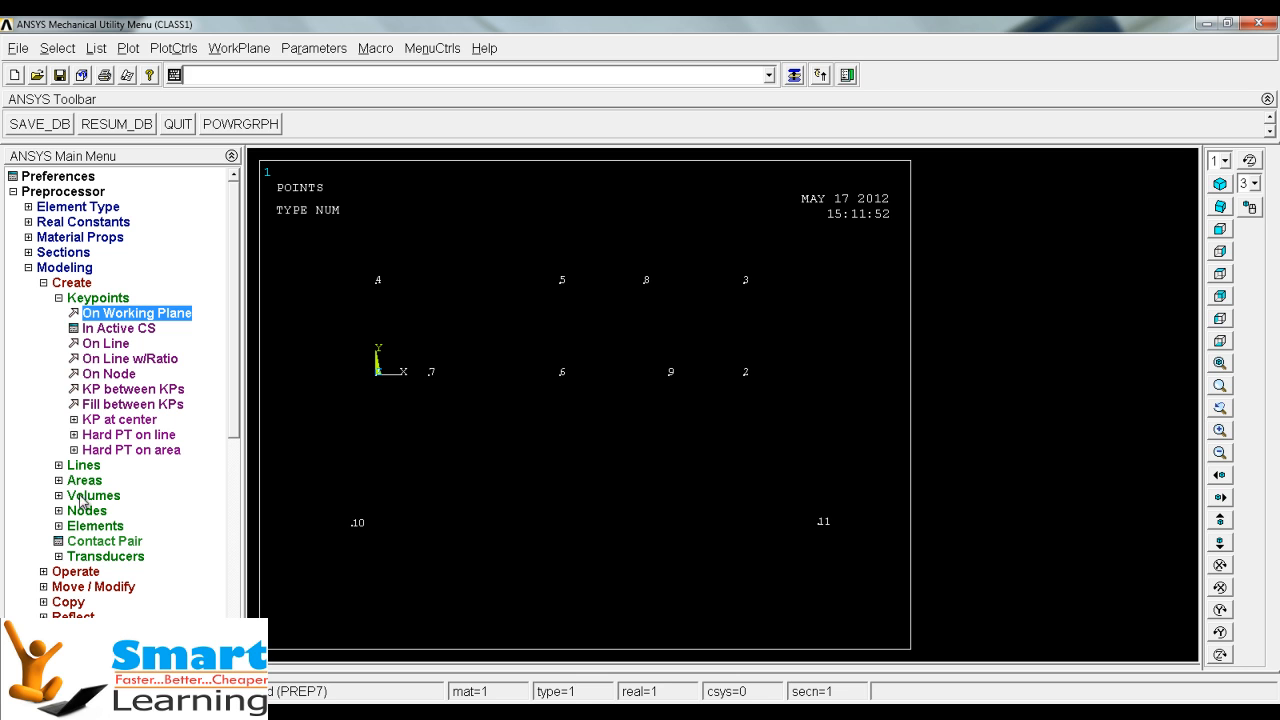
- Create a Spline thru Locs between keypoints 10 and 11, waving above them through five alternating high and low locations
left_click(76, 300)
left_click(84, 315)
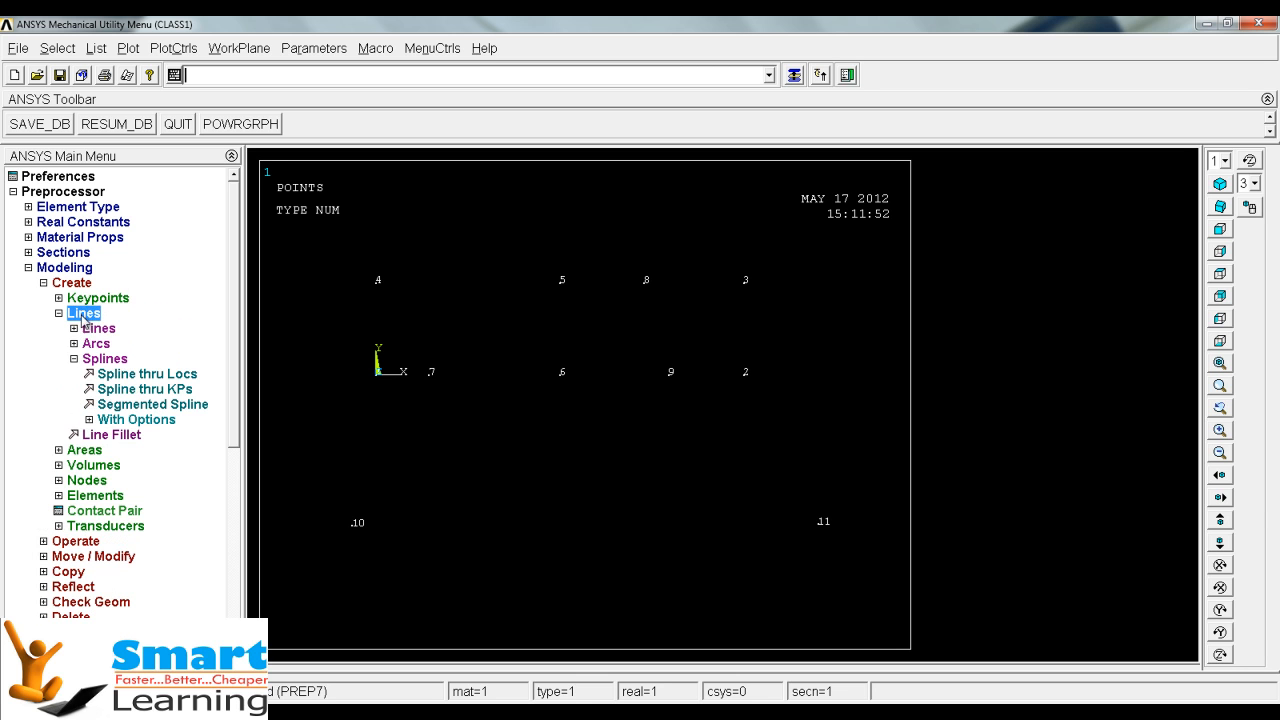
left_click(120, 376)
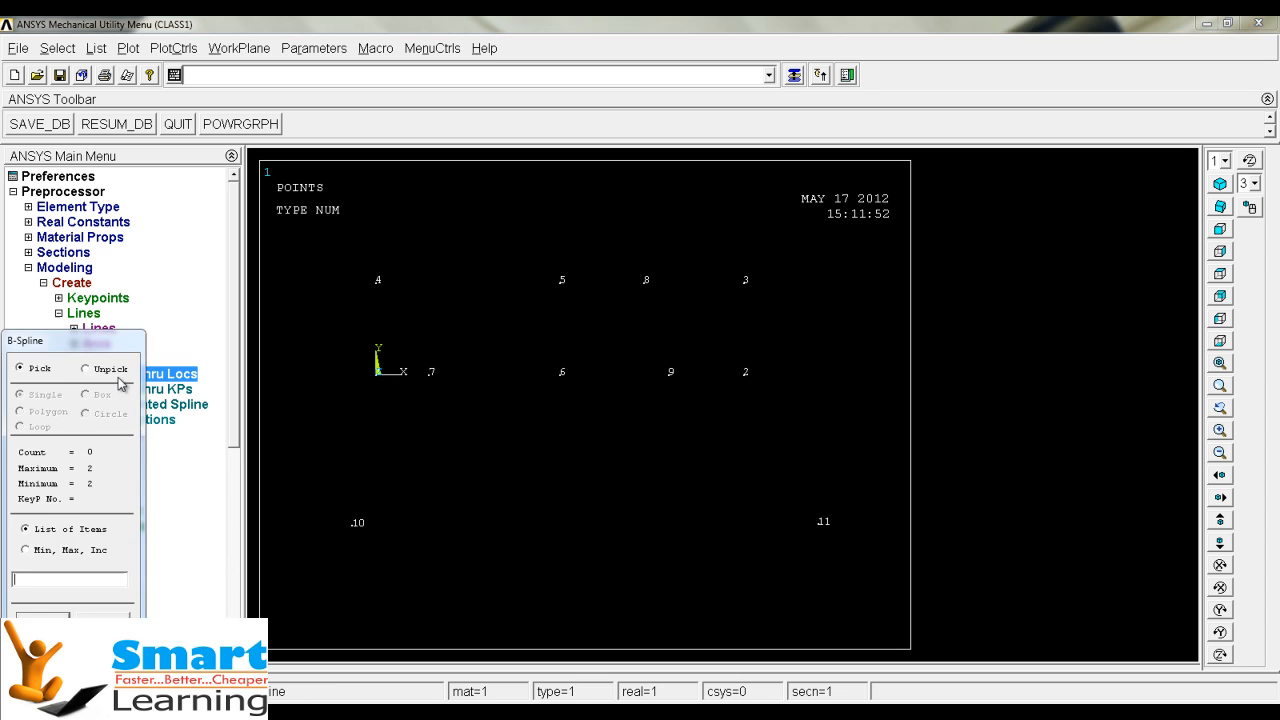
left_click(352, 525)
left_click(828, 527)
left_click(441, 466)
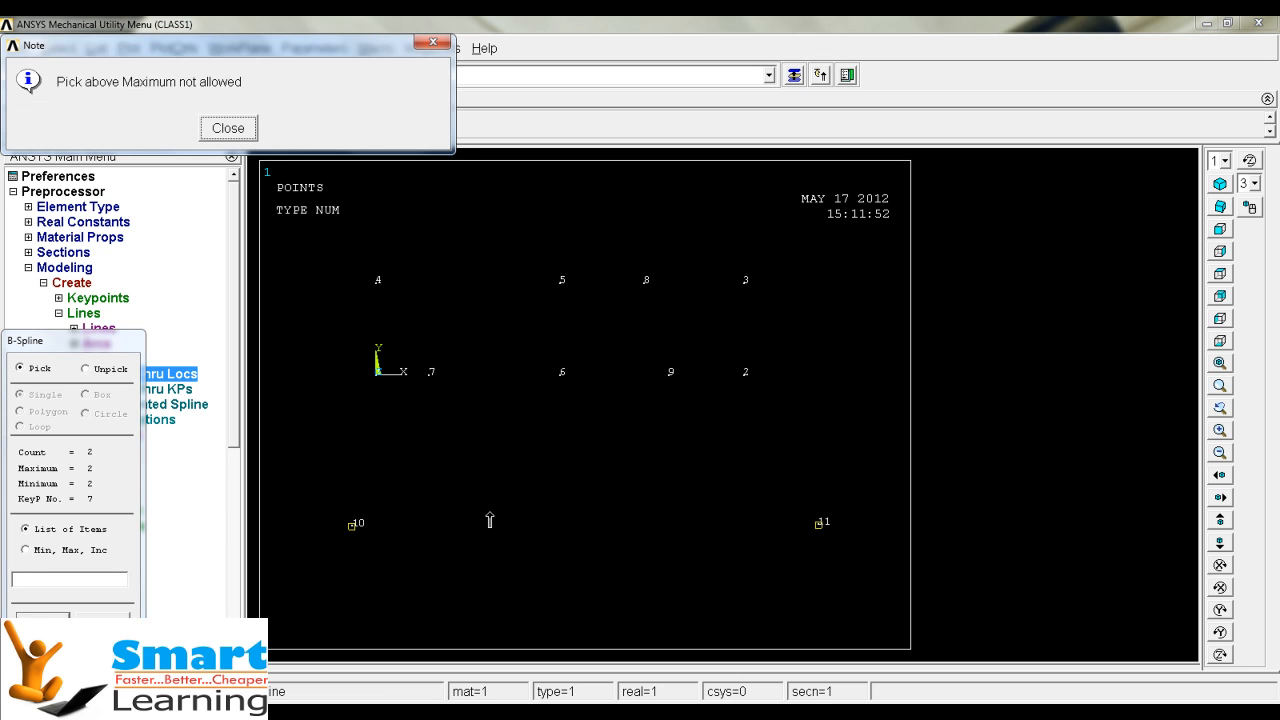
left_click(245, 138)
middle_click(455, 406)
left_click(463, 445)
left_click(559, 498)
left_click(632, 440)
left_click(709, 501)
left_click(767, 458)
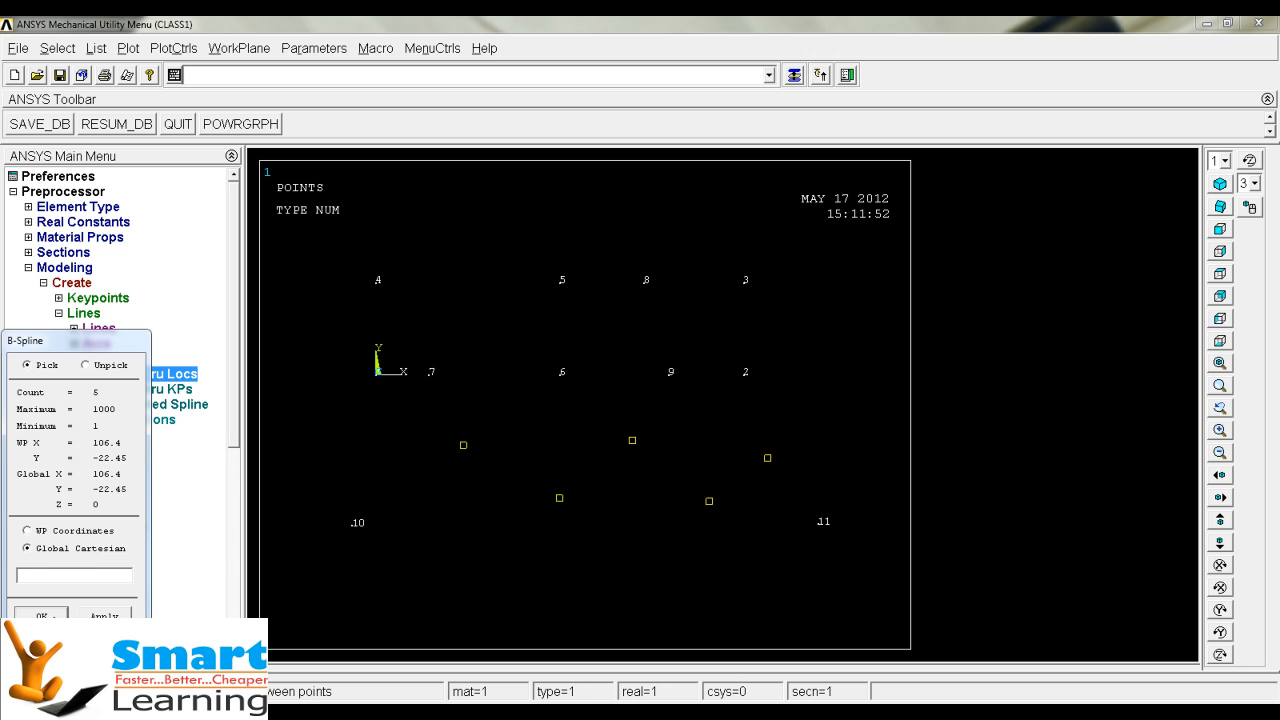
left_click(42, 614)
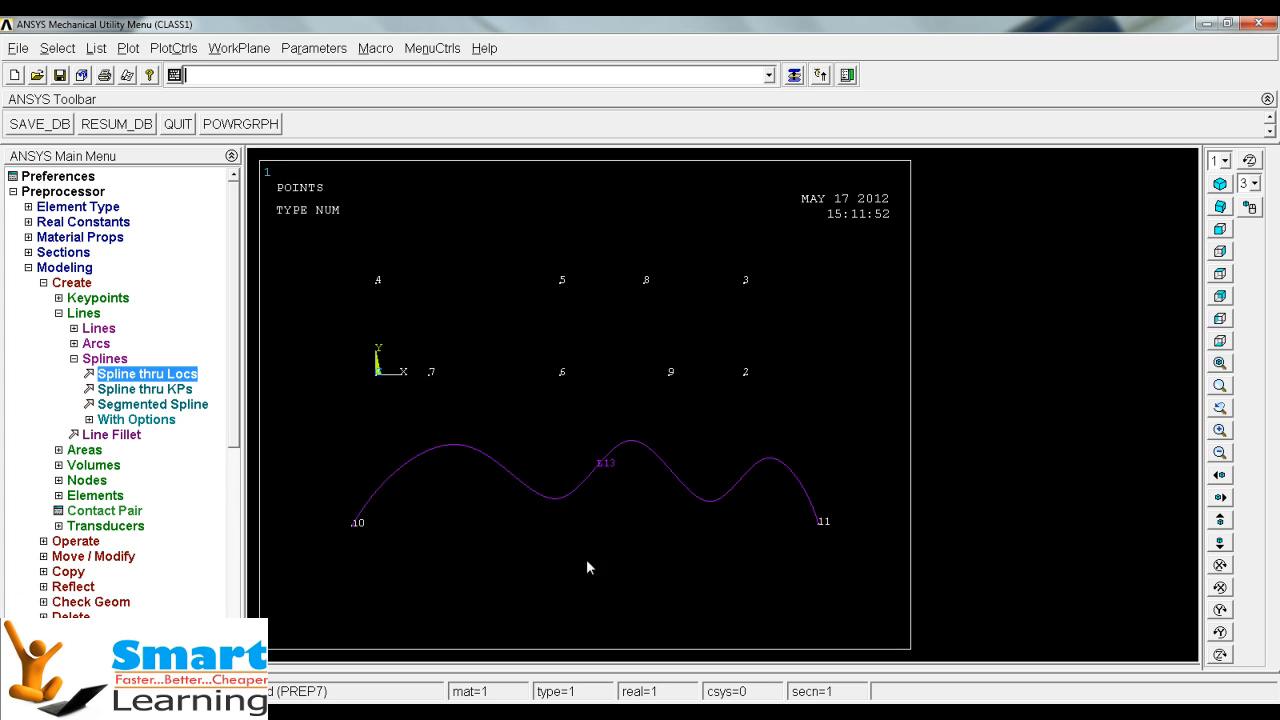
- Create a second Spline thru Locs between keypoints 10 and 11, through eight alternating high and low locations below the first spline
left_click(124, 376)
left_click(354, 524)
left_click(819, 523)
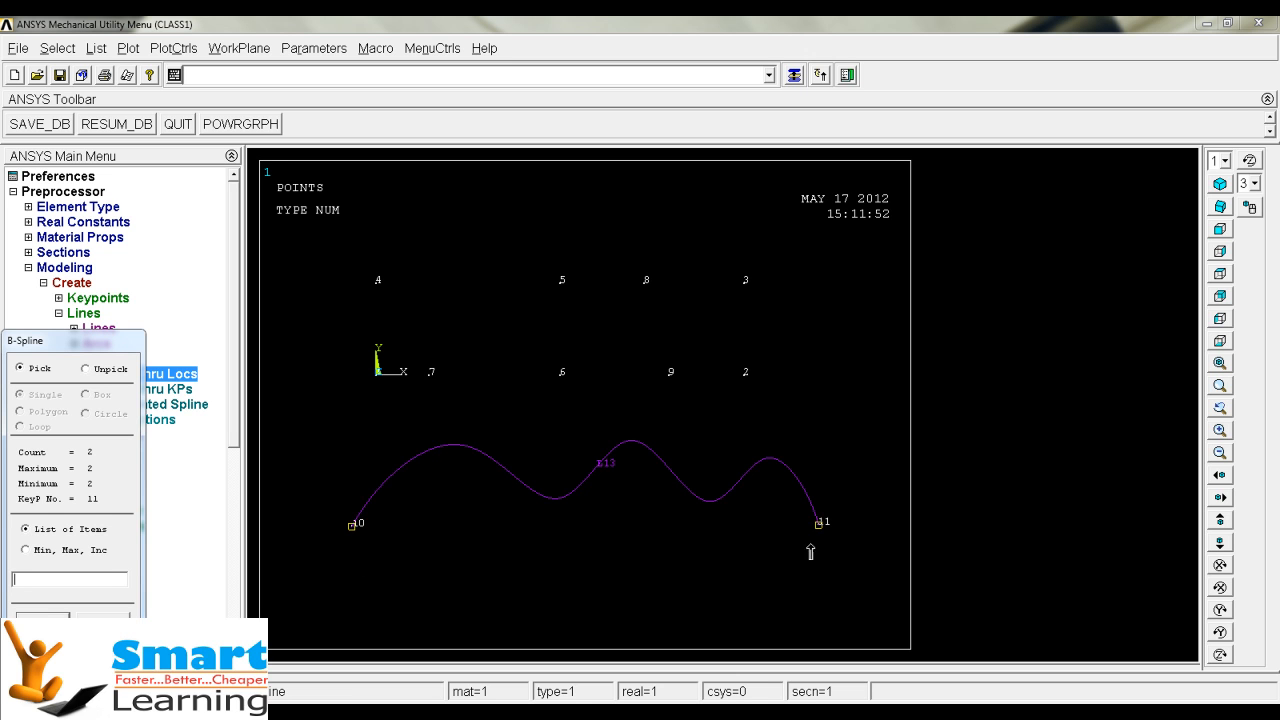
middle_click(588, 572)
left_click(449, 508)
left_click(501, 561)
left_click(557, 527)
left_click(625, 567)
left_click(667, 524)
left_click(708, 572)
left_click(738, 522)
left_click(774, 615)
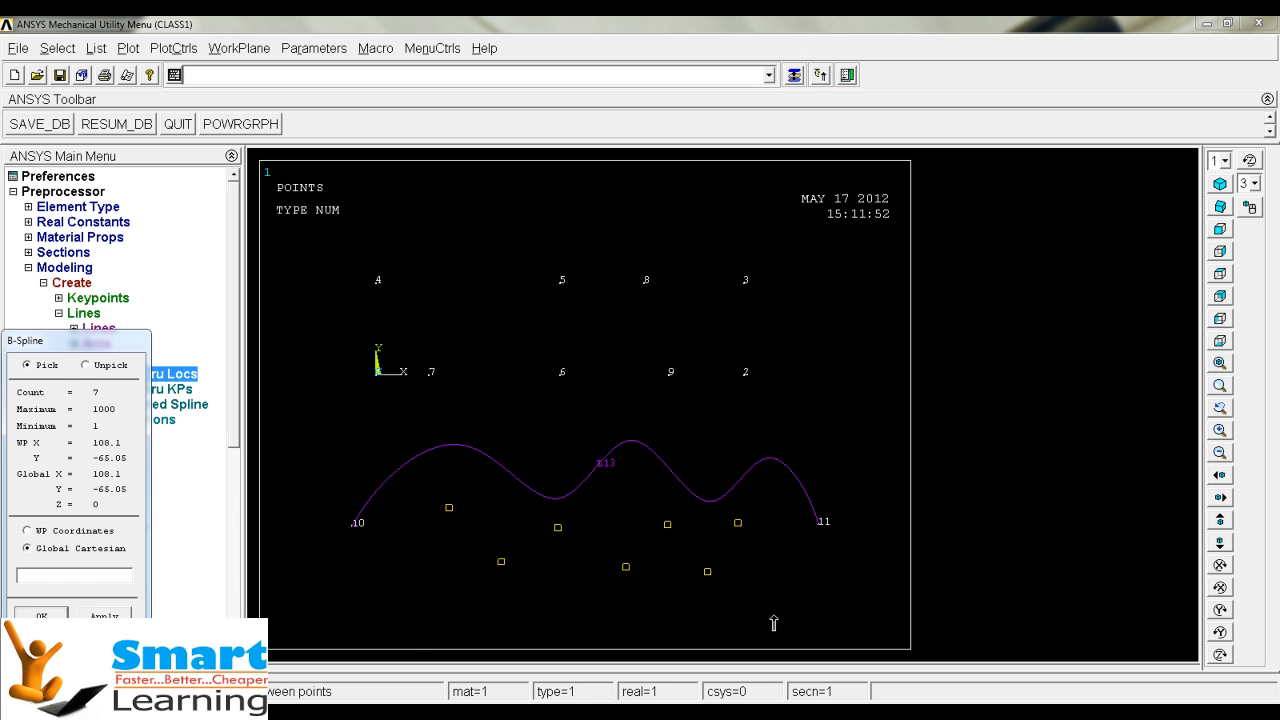
left_click(45, 615)
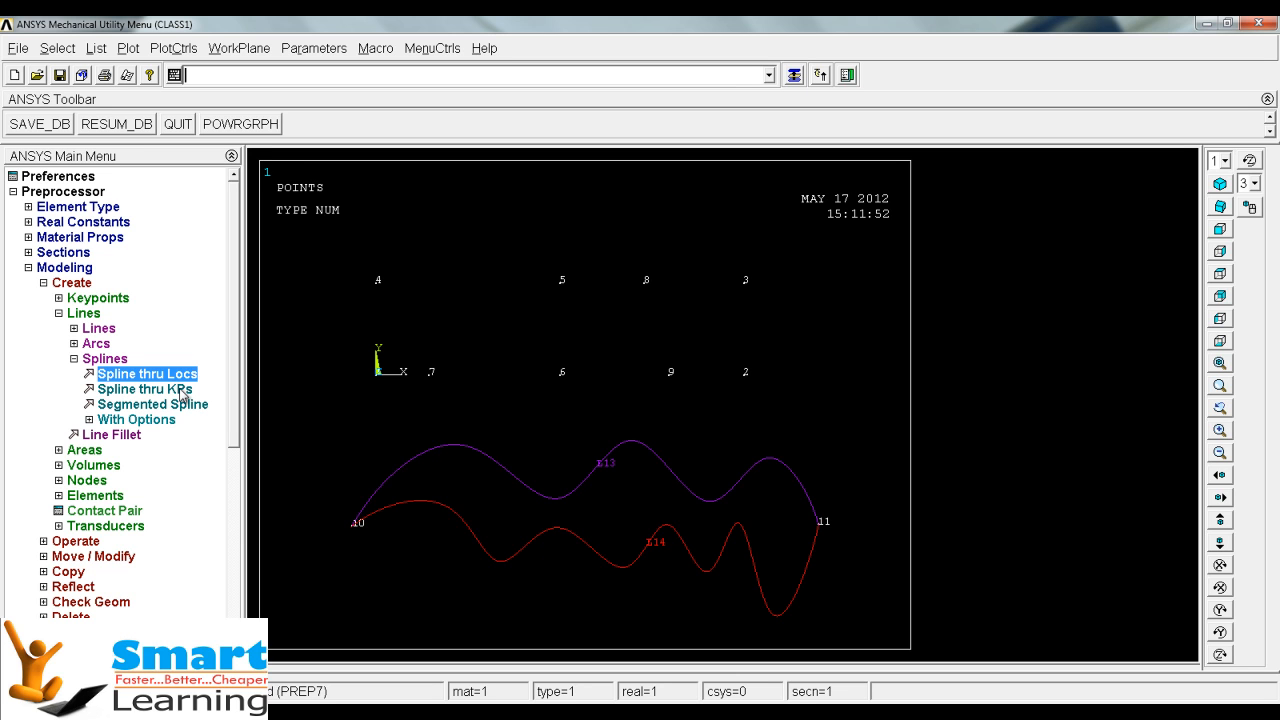
- Clear the database, start a new one and replot the graphics window
left_click(19, 50)
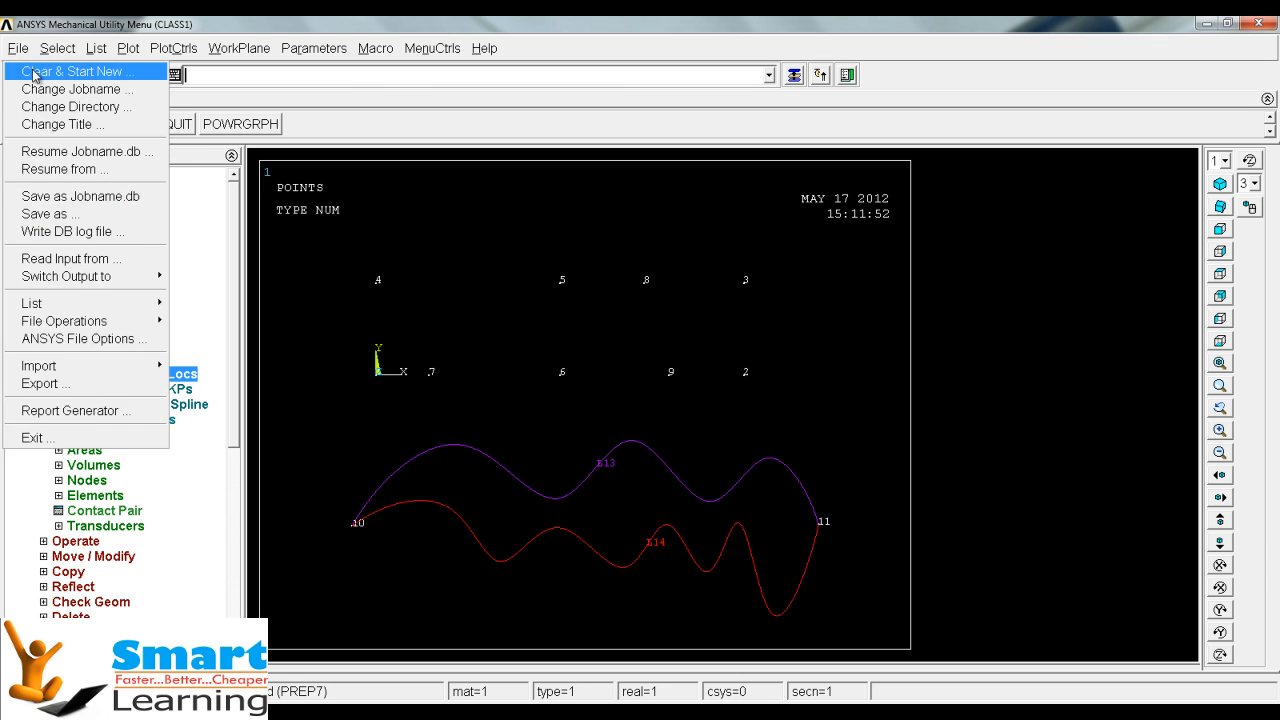
left_click(33, 72)
left_click(494, 476)
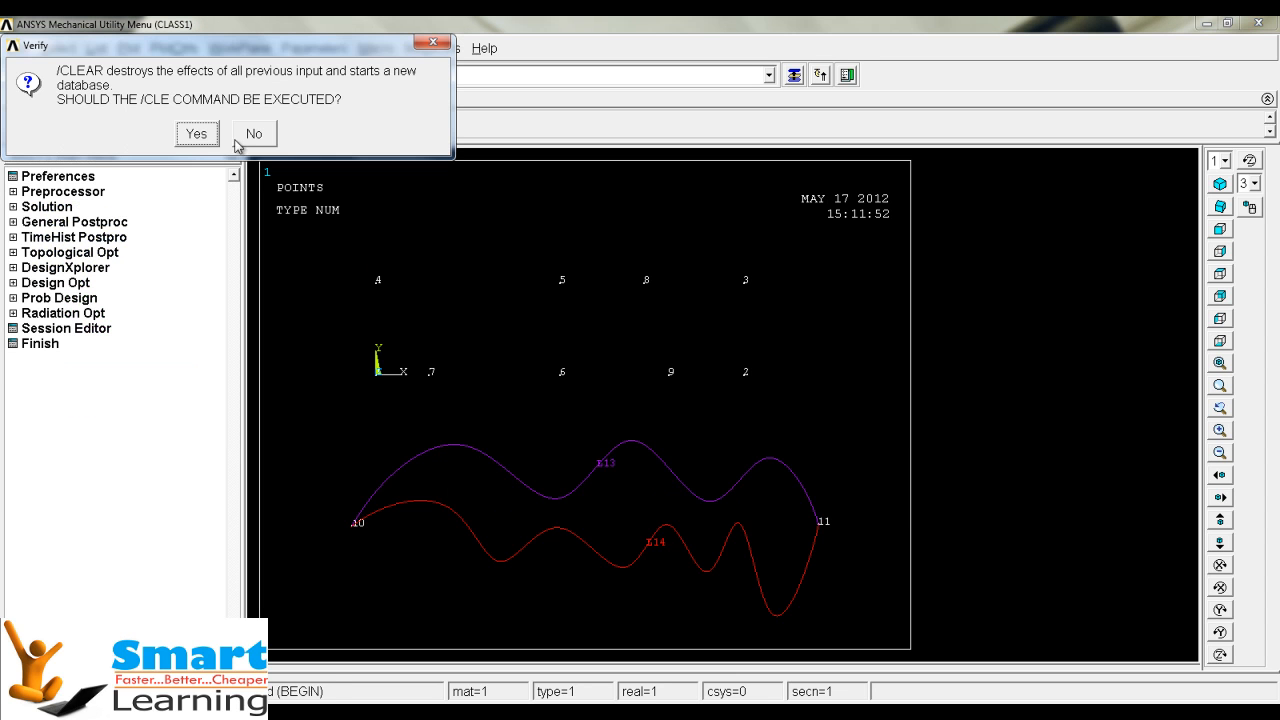
left_click(198, 134)
right_click(562, 397)
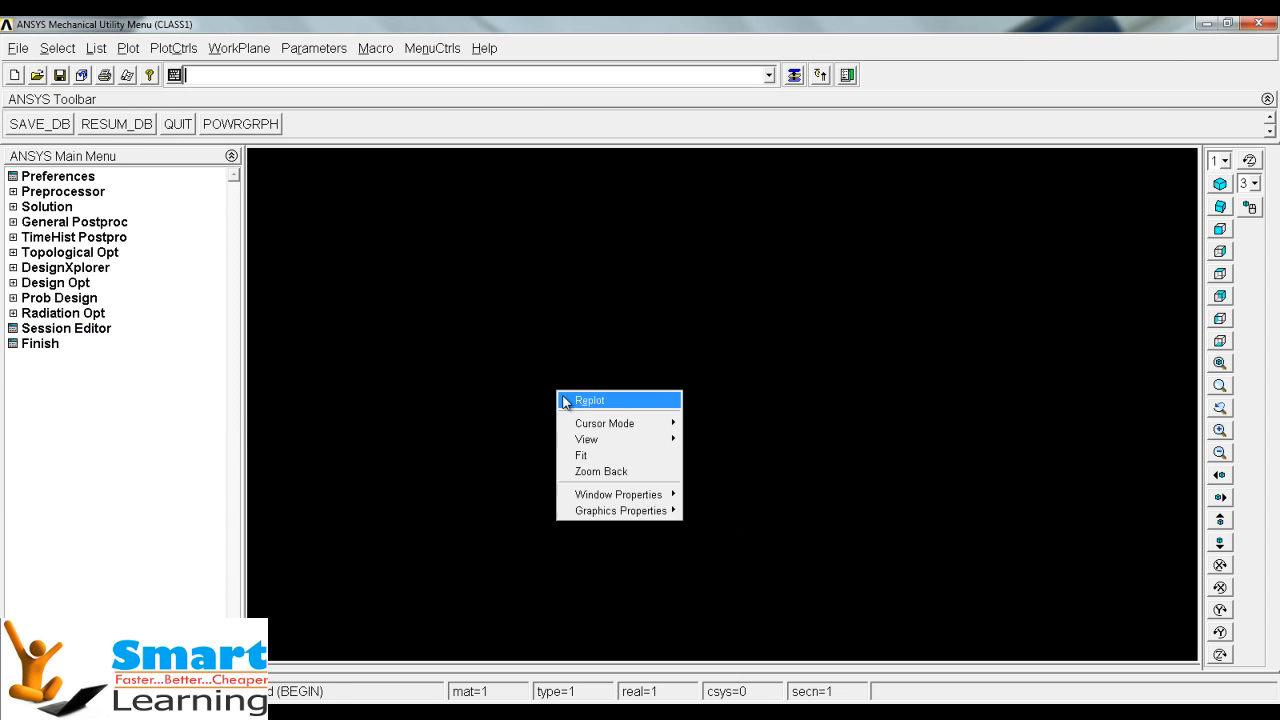
left_click(567, 401)
- Create seven keypoints on the working plane in a zigzag from left to right, ending at about X 0.65, Y -0.15
left_click(60, 192)
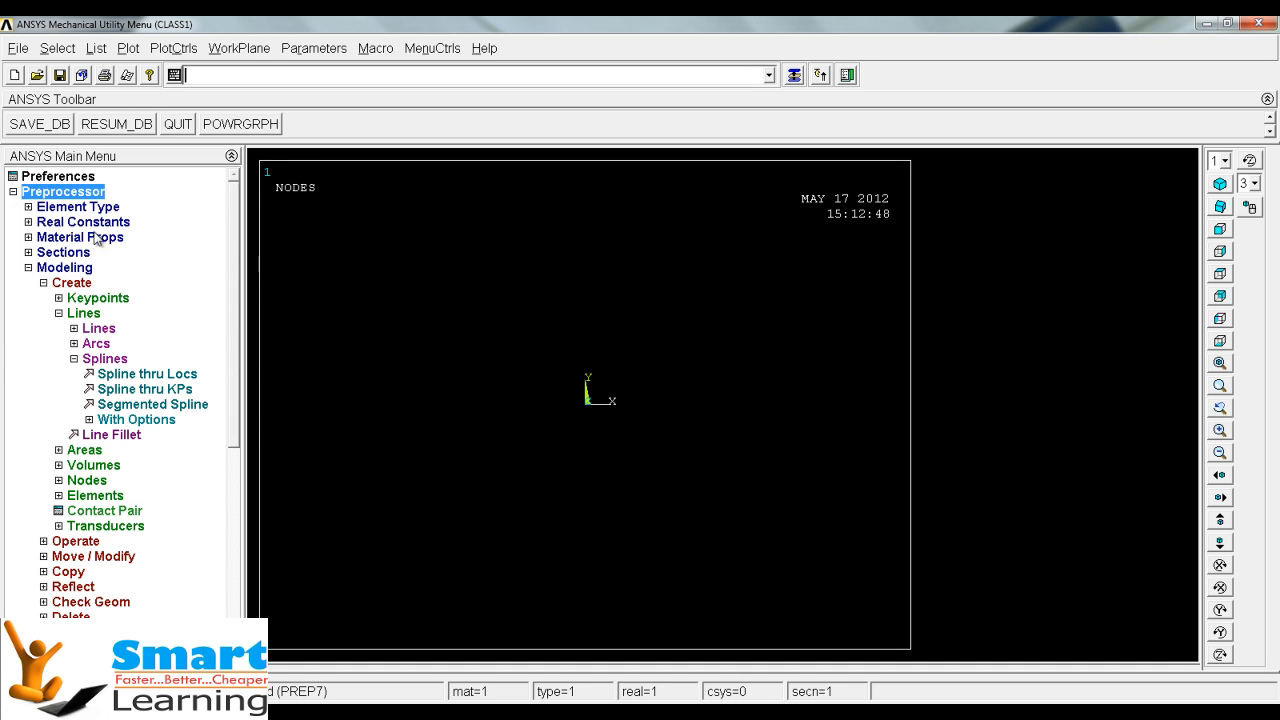
left_click(100, 298)
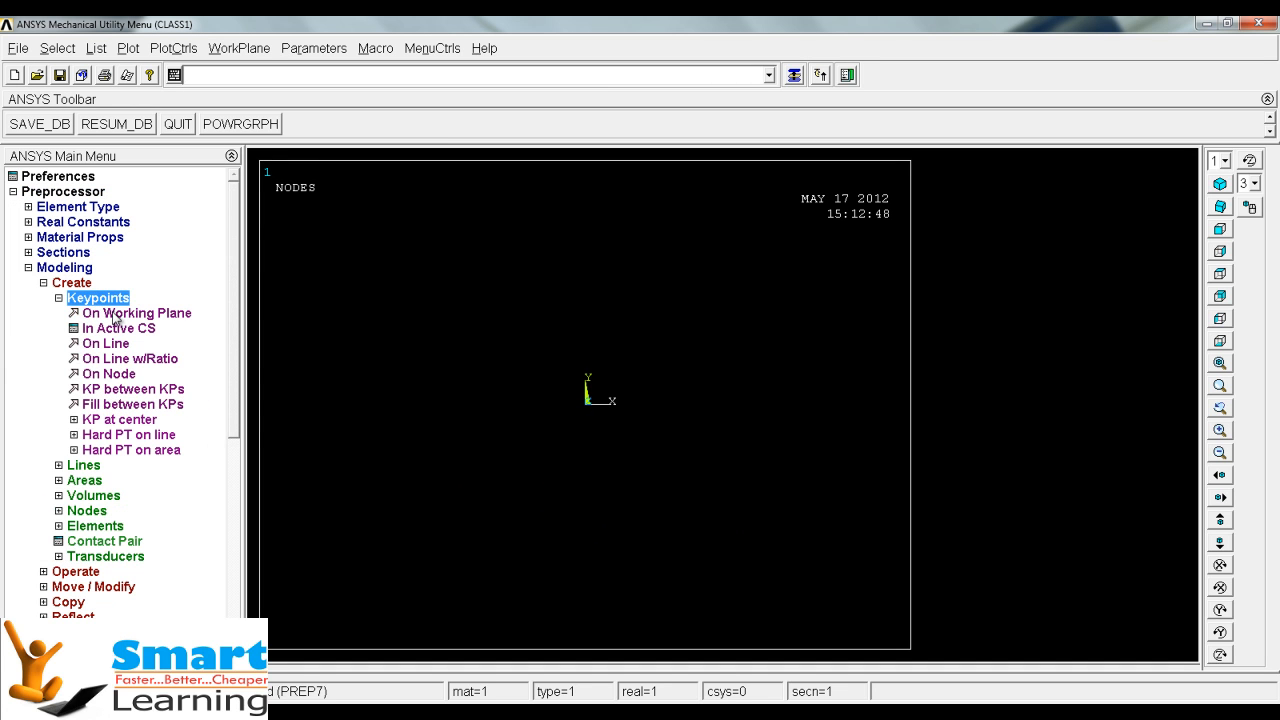
left_click(115, 314)
left_click(340, 427)
left_click(429, 360)
left_click(496, 427)
left_click(629, 316)
left_click(718, 427)
left_click(807, 382)
left_click(870, 469)
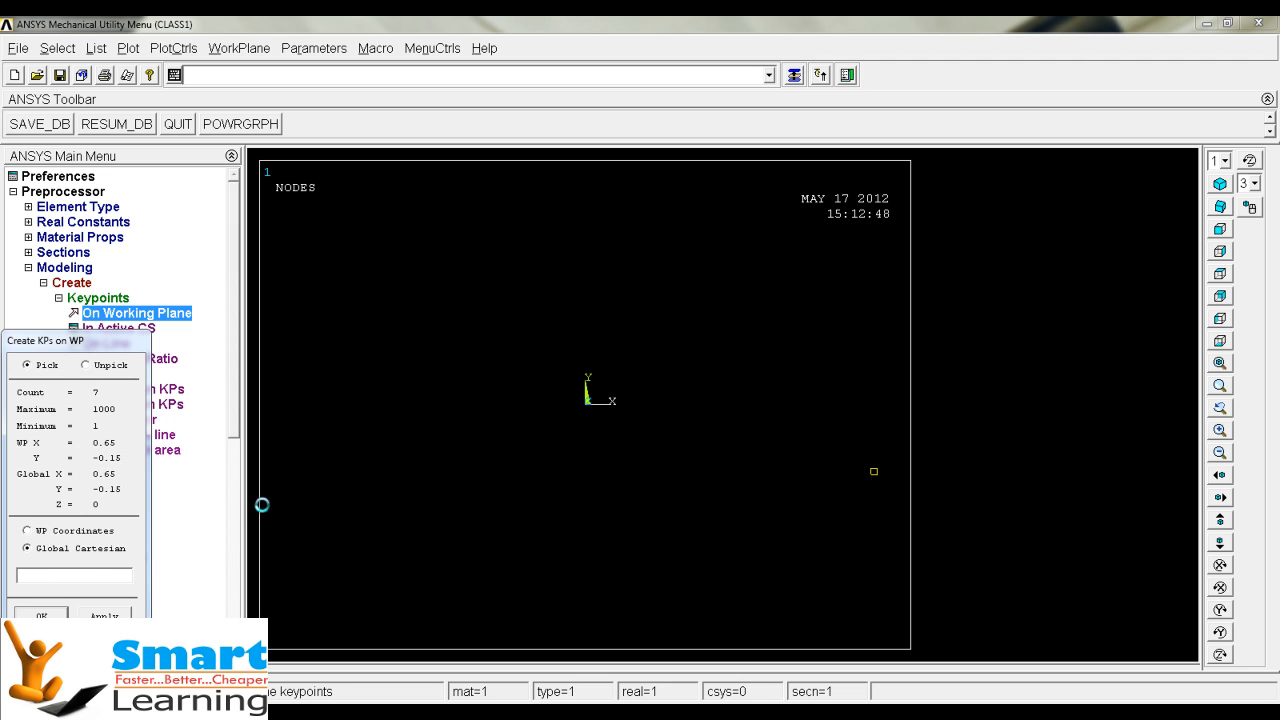
- Create a Spline thru KPs passing through keypoints 1 to 7 in succession
left_click(76, 298)
left_click(80, 313)
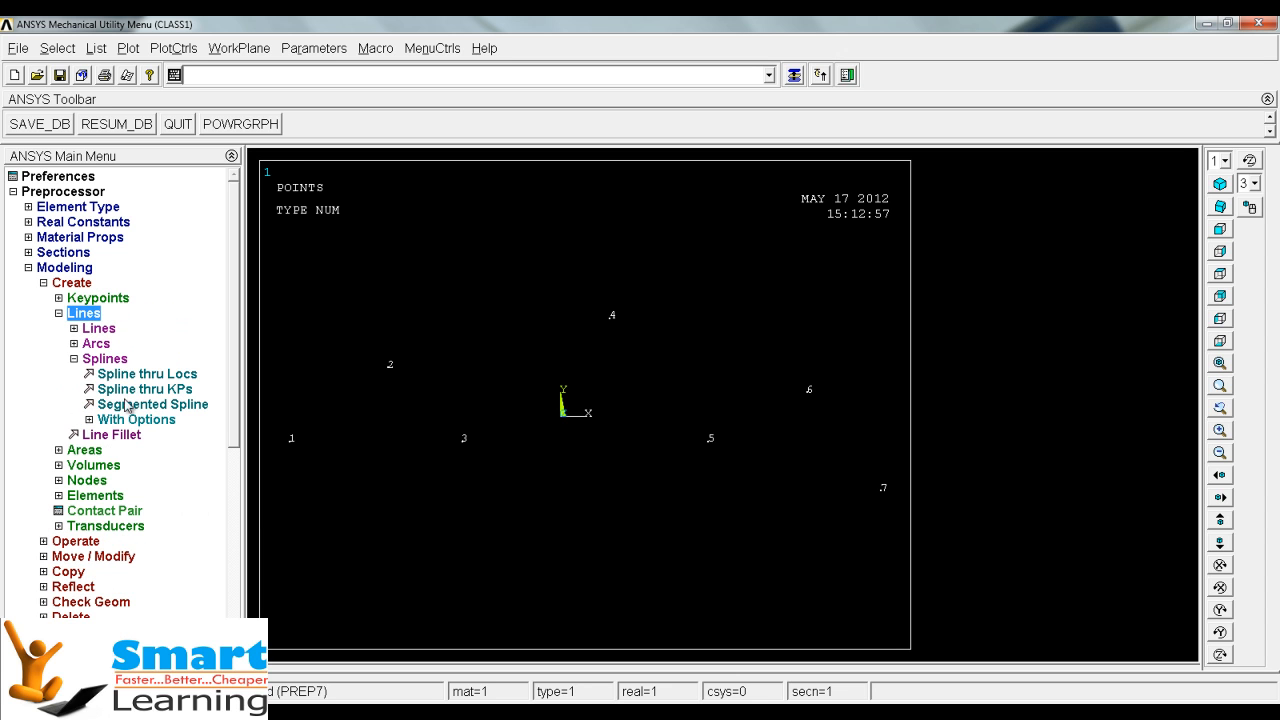
left_click(156, 391)
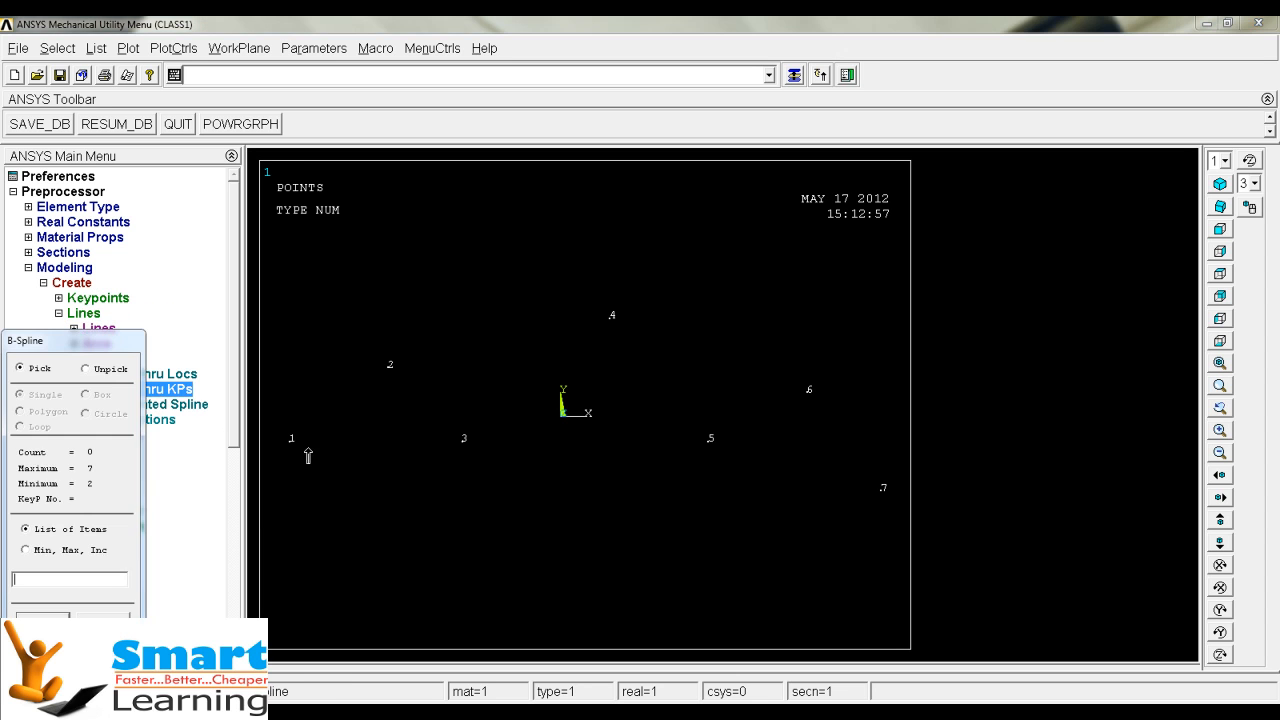
left_click(295, 449)
left_click(393, 376)
left_click(475, 443)
left_click(609, 344)
left_click(696, 446)
left_click(792, 396)
left_click(873, 500)
left_click(60, 614)
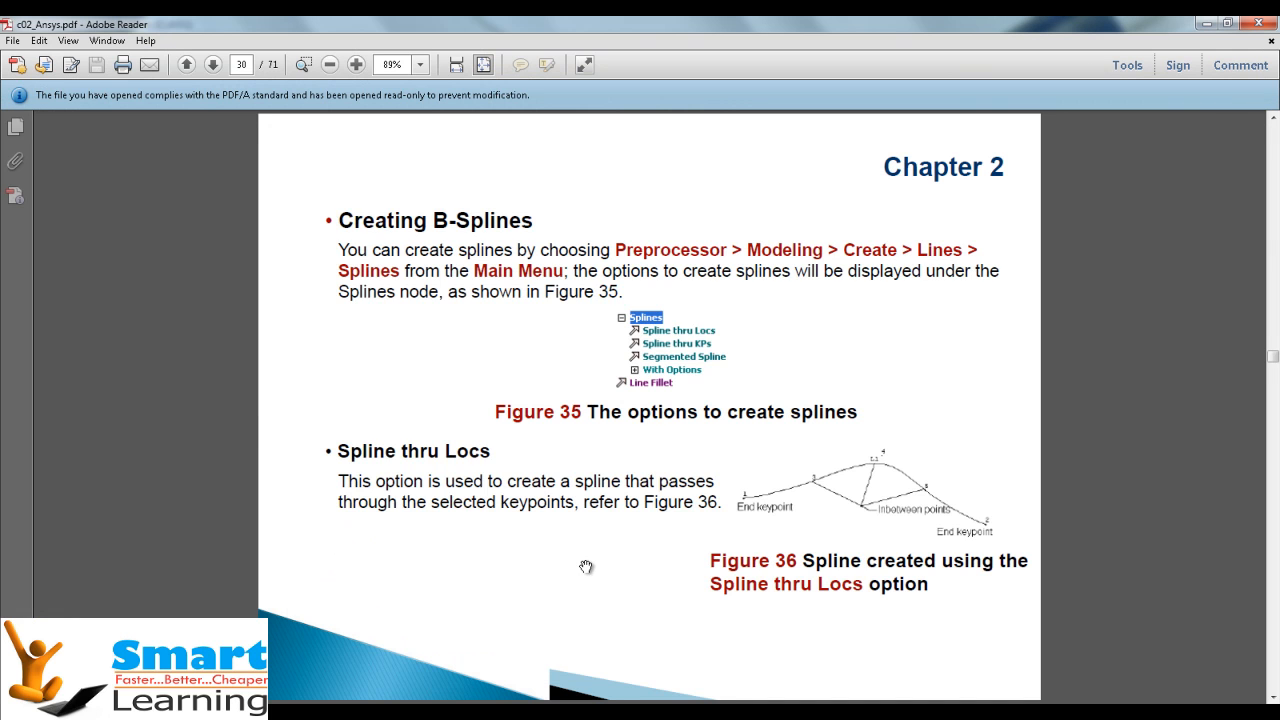
- Read the pages of c02_Ansys.pdf on Spline thru KPs, Segmented Spline and the With Options splines
scroll(586, 567, "down", 3)
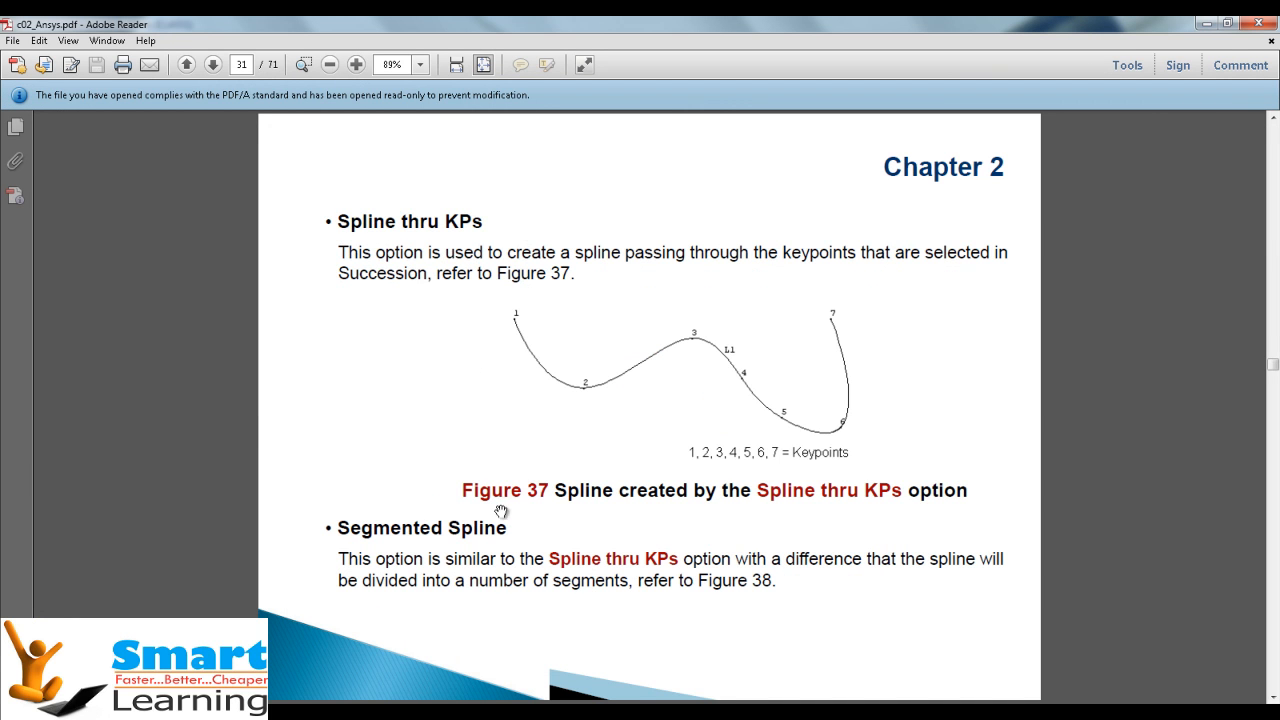
scroll(503, 512, "down", 3)
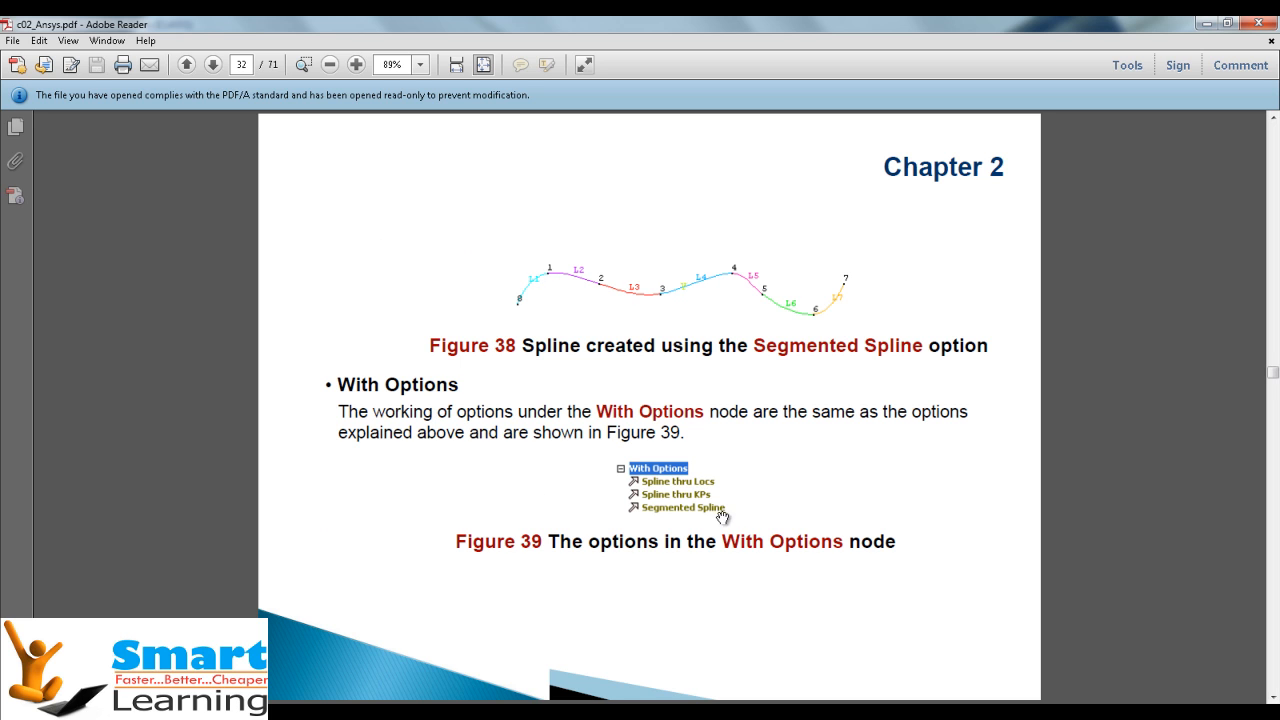
scroll(695, 510, "down", 1)
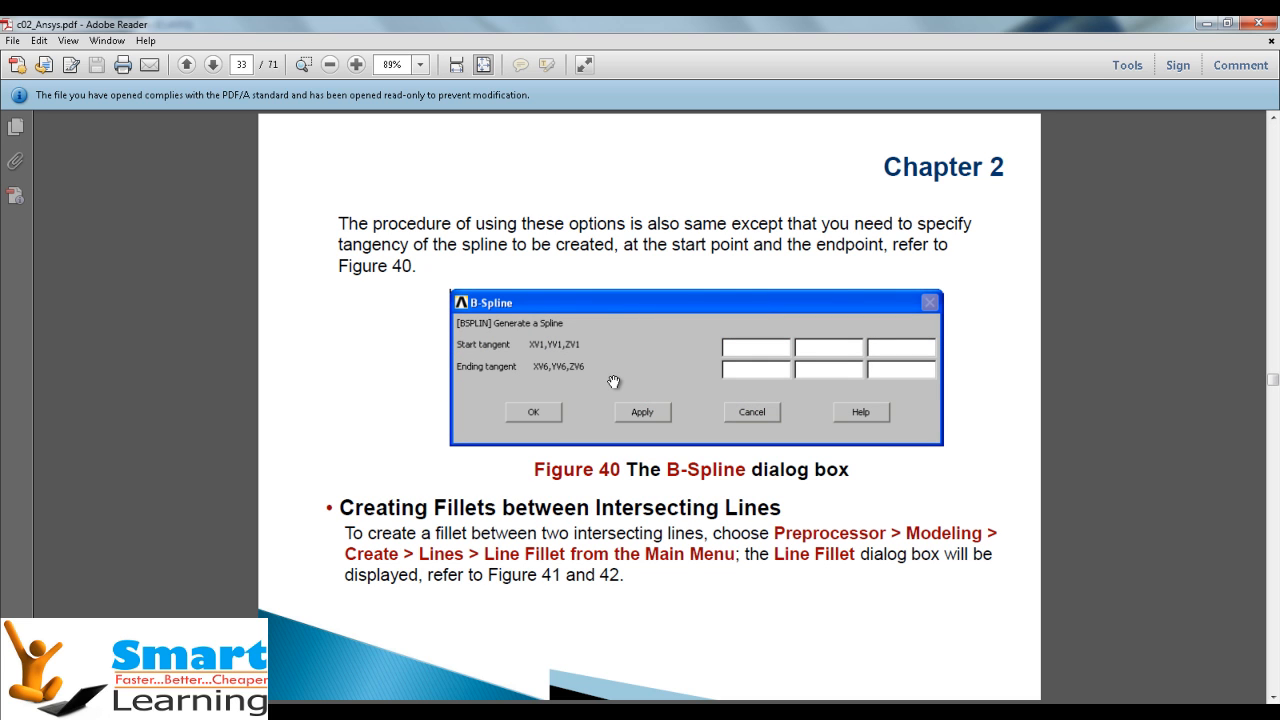
- Switch back to ANSYS, replot the view and plot the lines of the model
left_click(668, 712)
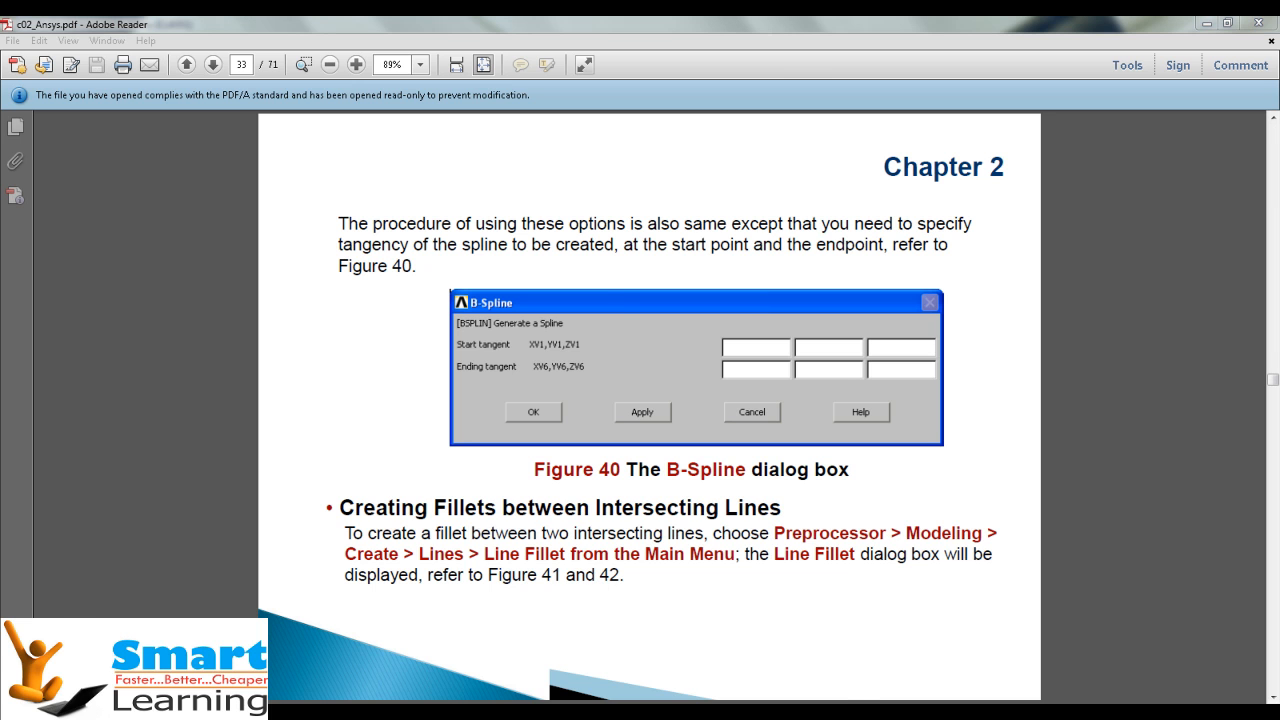
left_click(737, 665)
right_click(347, 411)
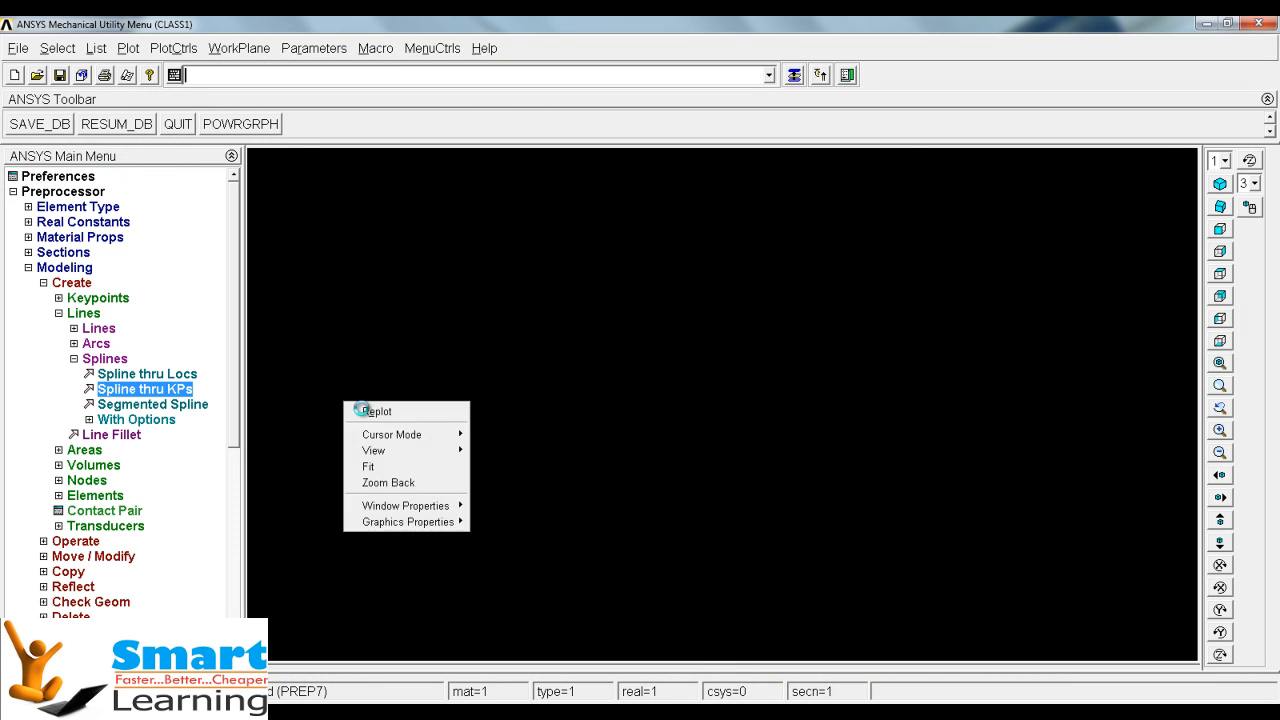
left_click(362, 412)
left_click(127, 48)
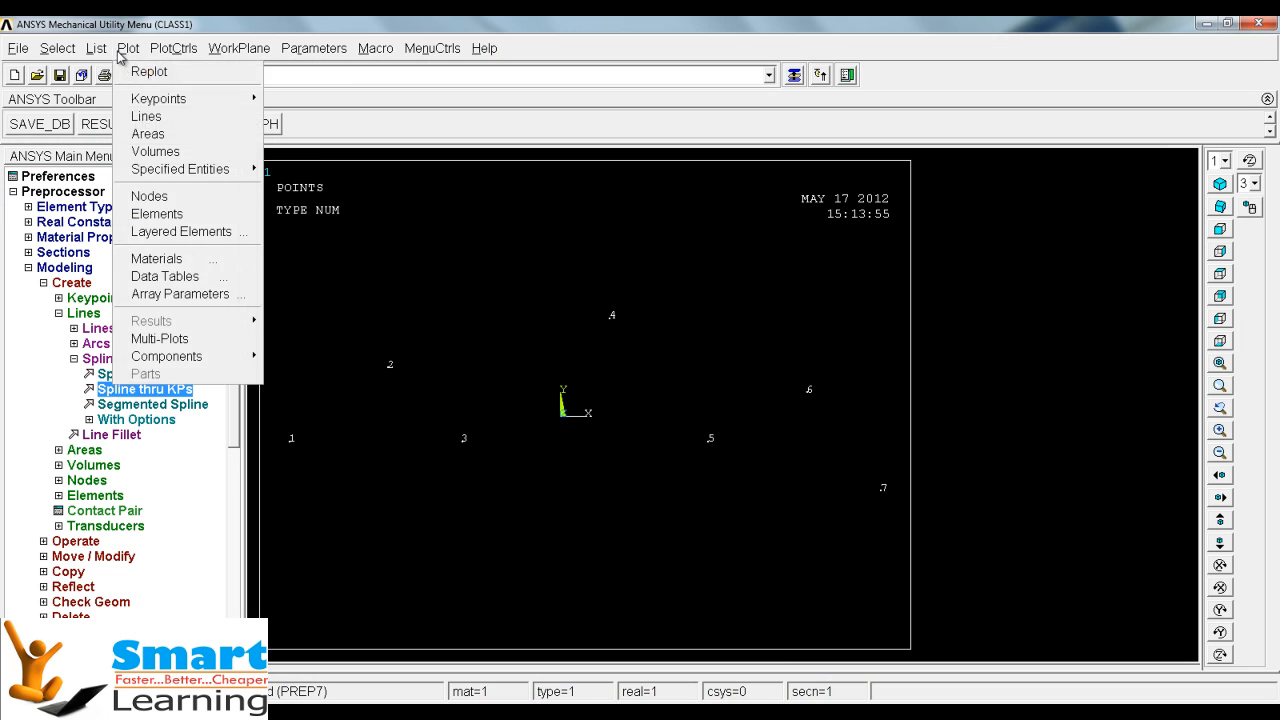
left_click(140, 117)
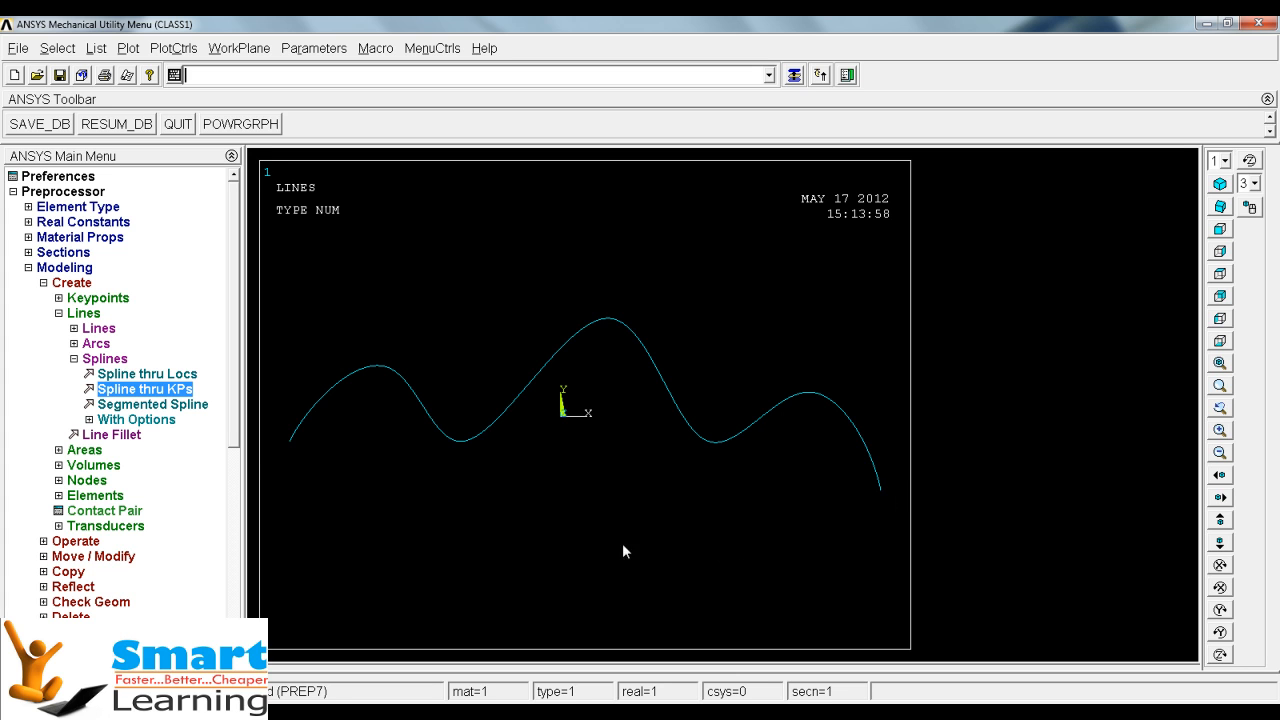
- Create a With Options Spline thru Locs between keypoints 1 and 7 through five locations below the existing spline, leaving both end tangents blank
left_click(89, 420)
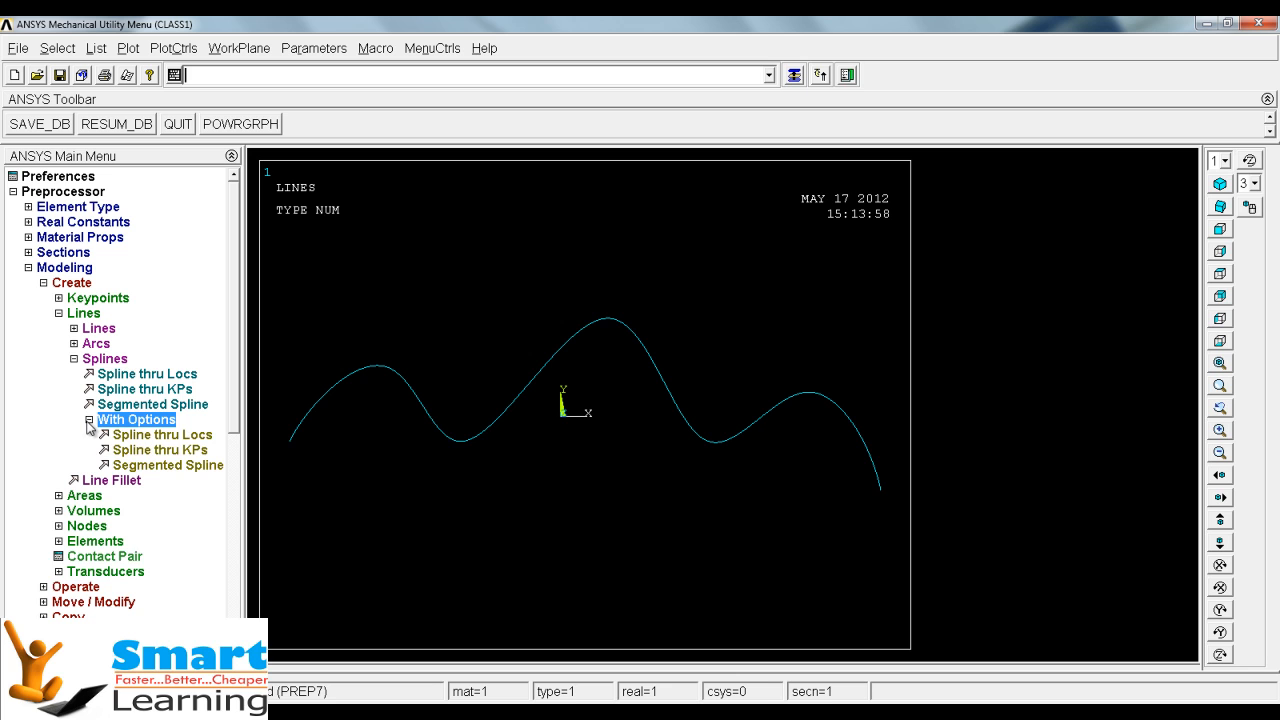
left_click(161, 438)
left_click(289, 441)
left_click(881, 490)
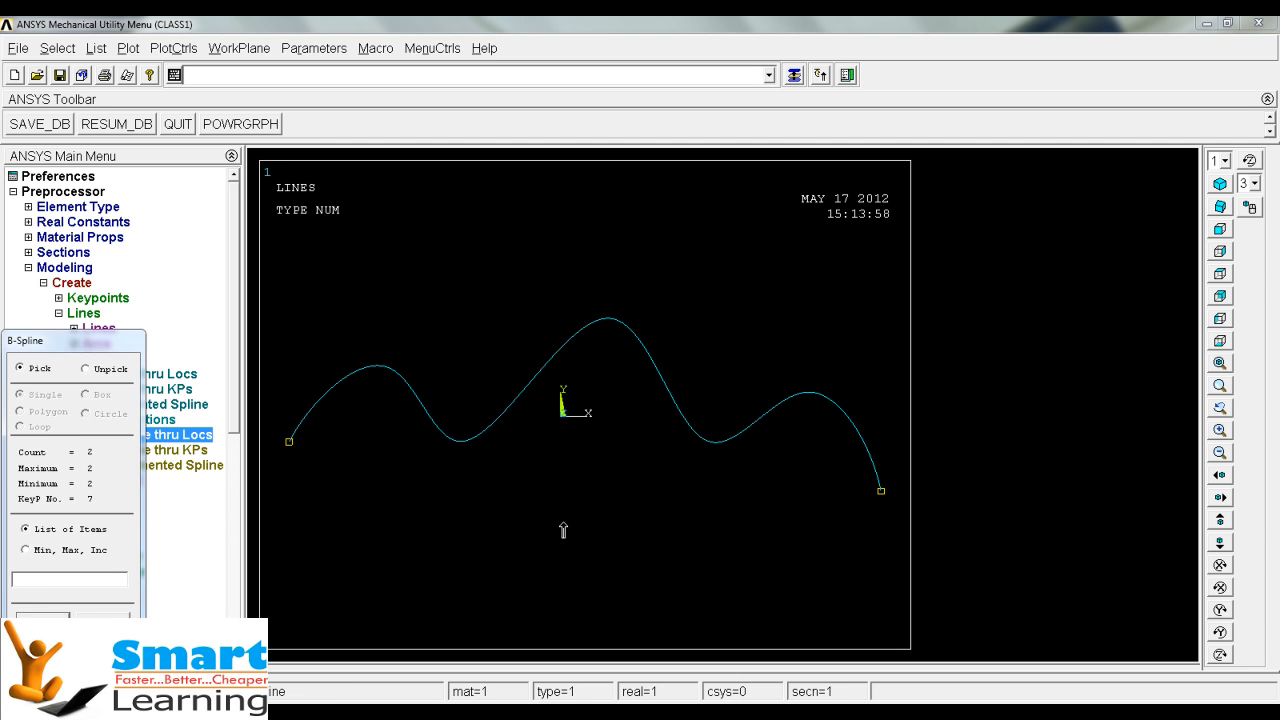
left_click(387, 466)
left_click(486, 541)
left_click(585, 491)
left_click(684, 541)
left_click(807, 491)
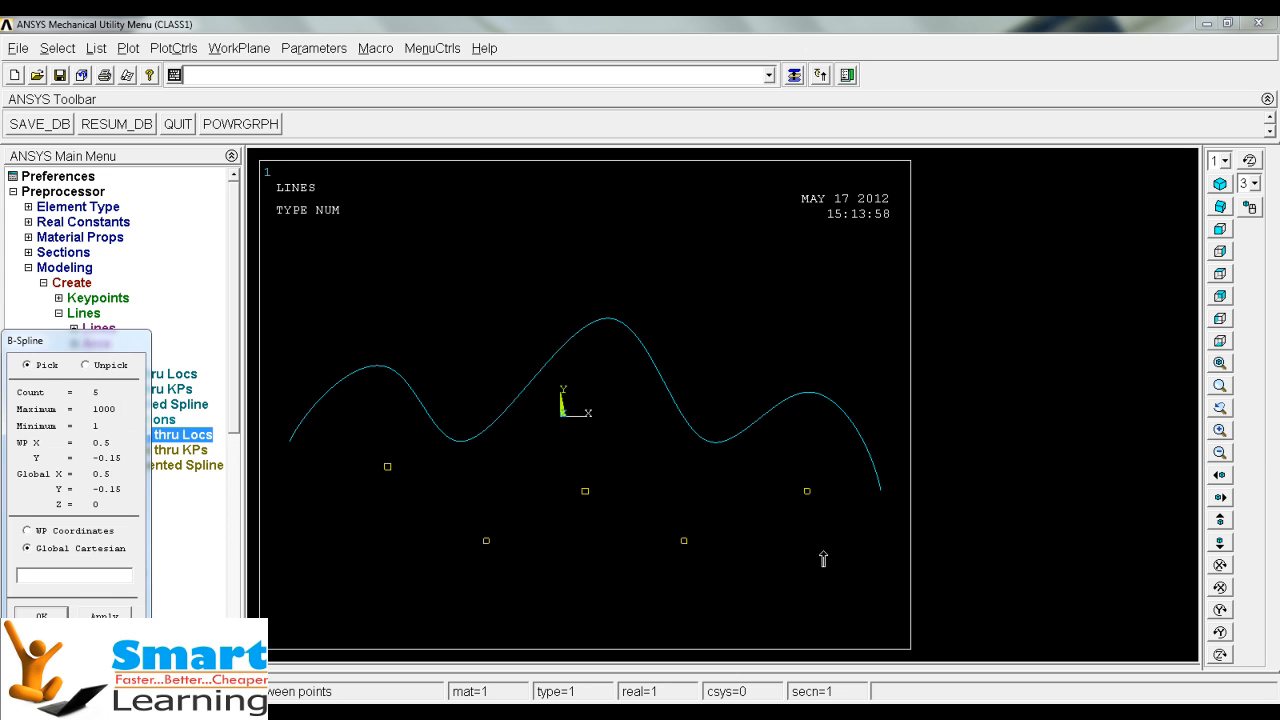
left_click(42, 615)
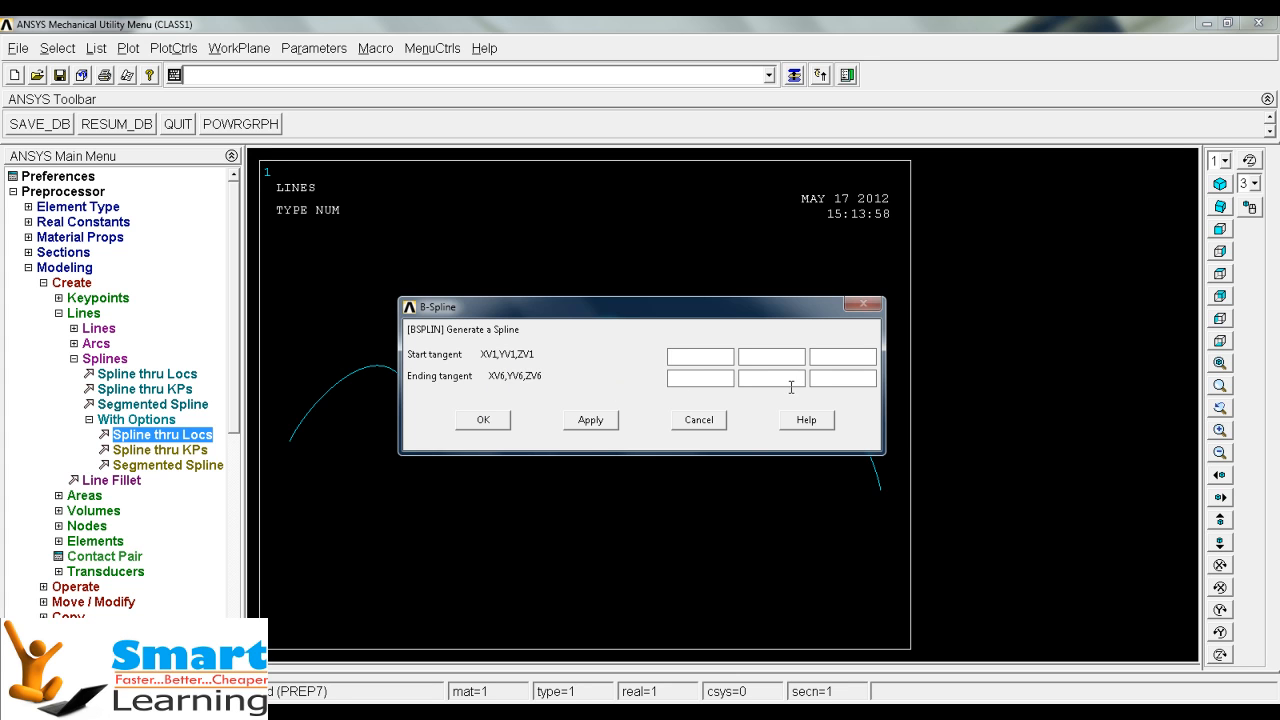
left_click(488, 422)
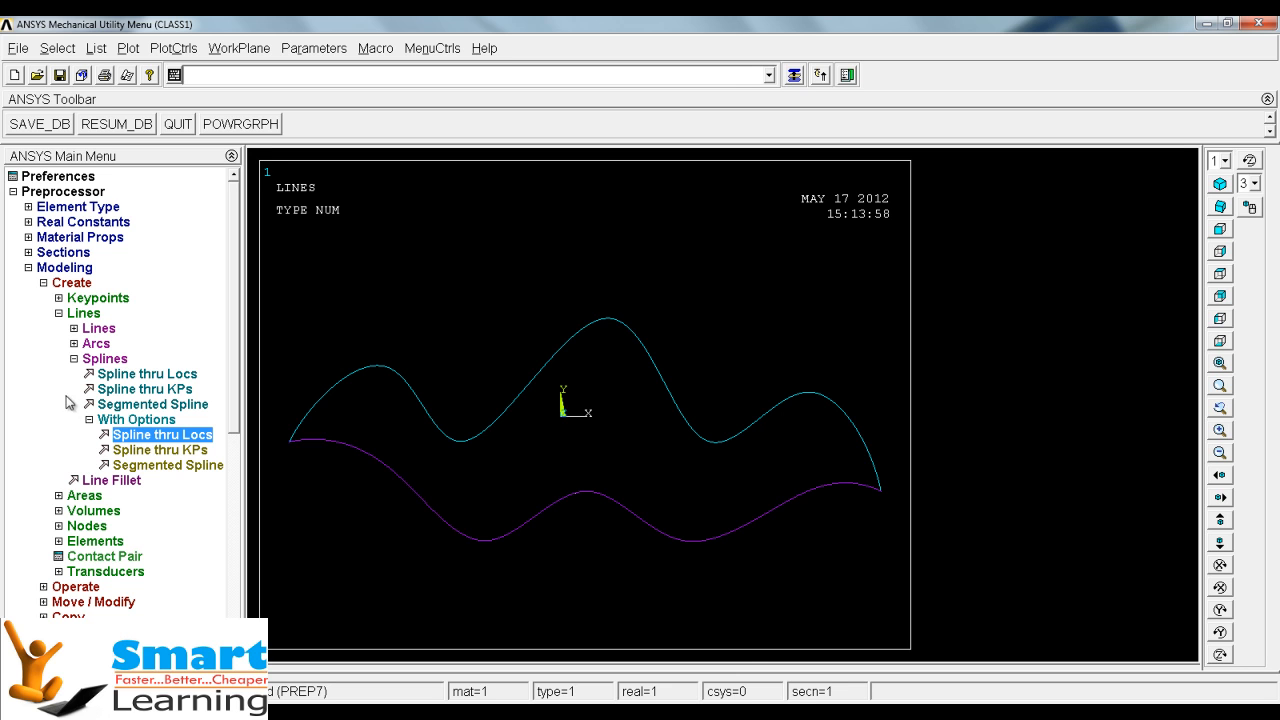
- Collapse the spline options, switch to Adobe Reader and read the pages on creating fillets between intersecting lines
left_click(88, 420)
left_click(75, 358)
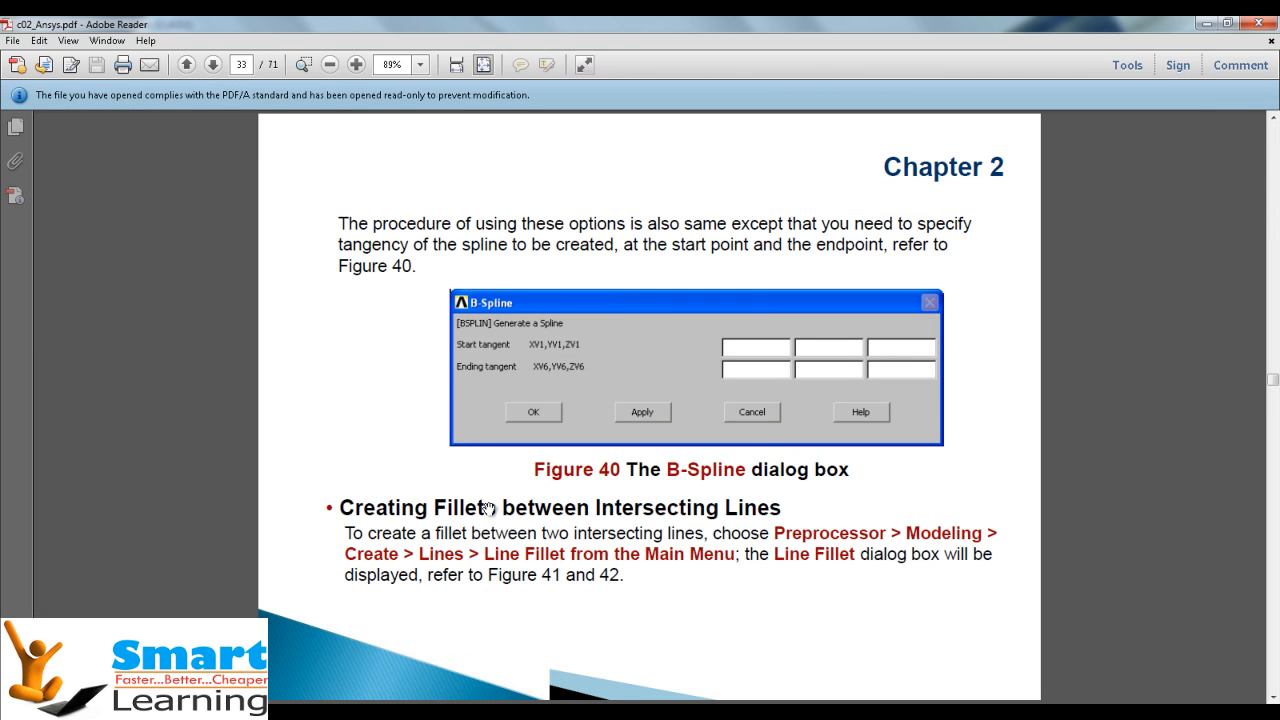
scroll(487, 508, "down", 1)
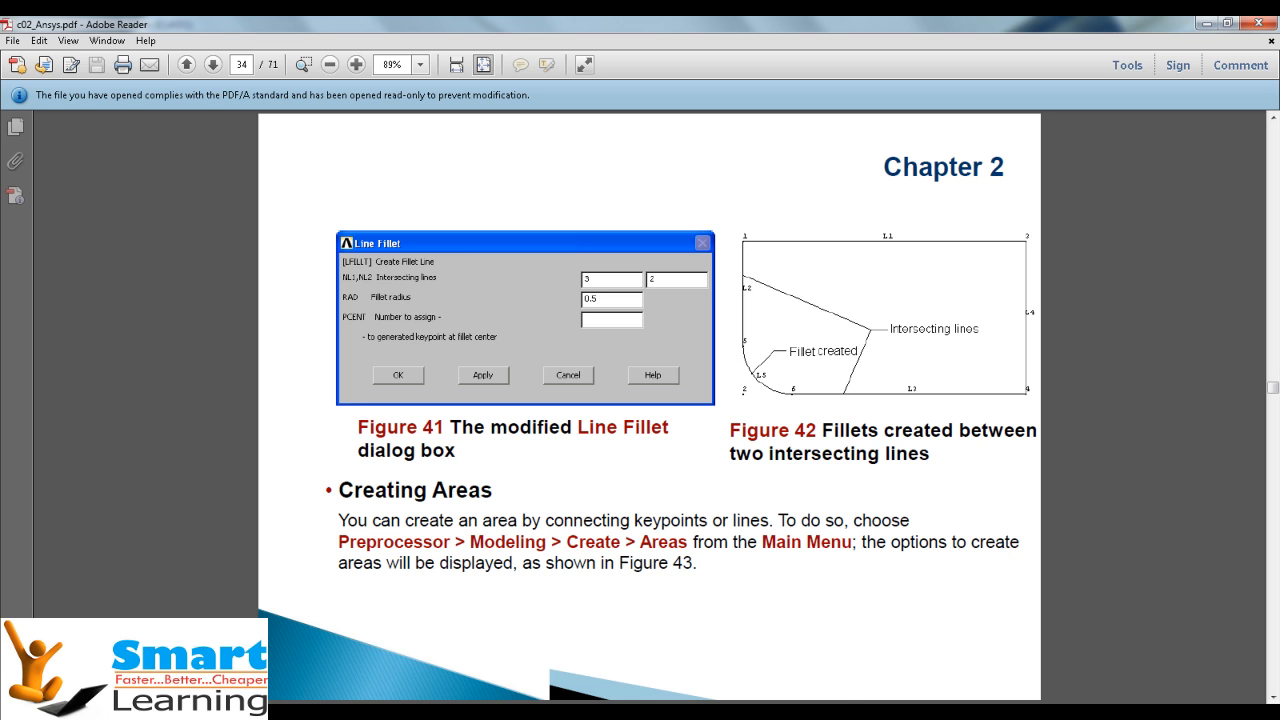
- Switch to ANSYS, replot the splines, clear the database to start a new model and replot the empty view
left_click(735, 640)
right_click(528, 385)
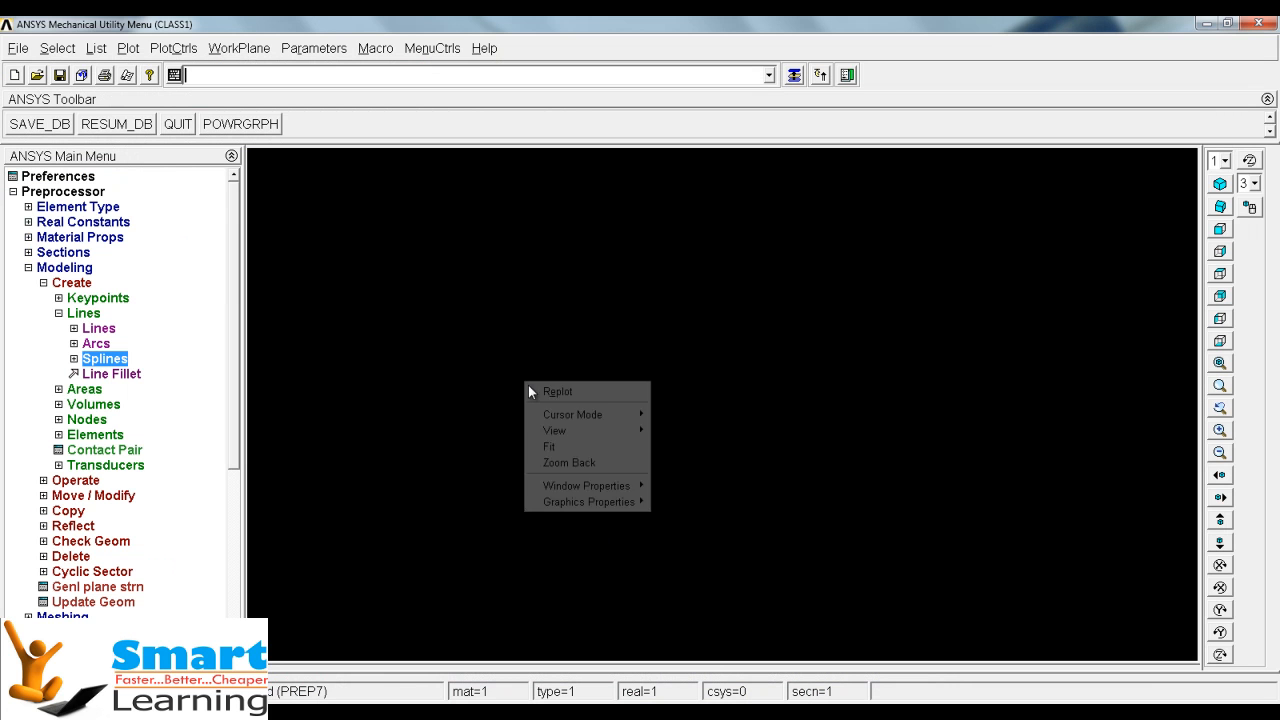
left_click(531, 393)
left_click(18, 48)
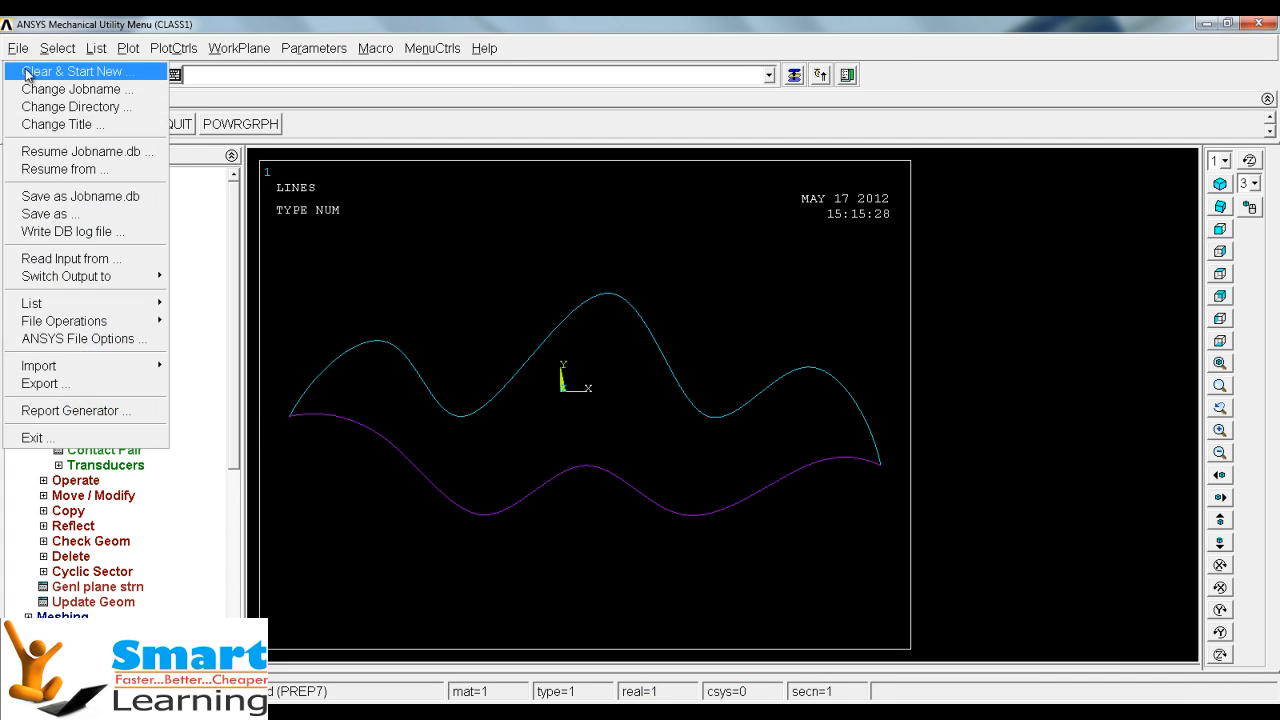
left_click(30, 70)
left_click(493, 474)
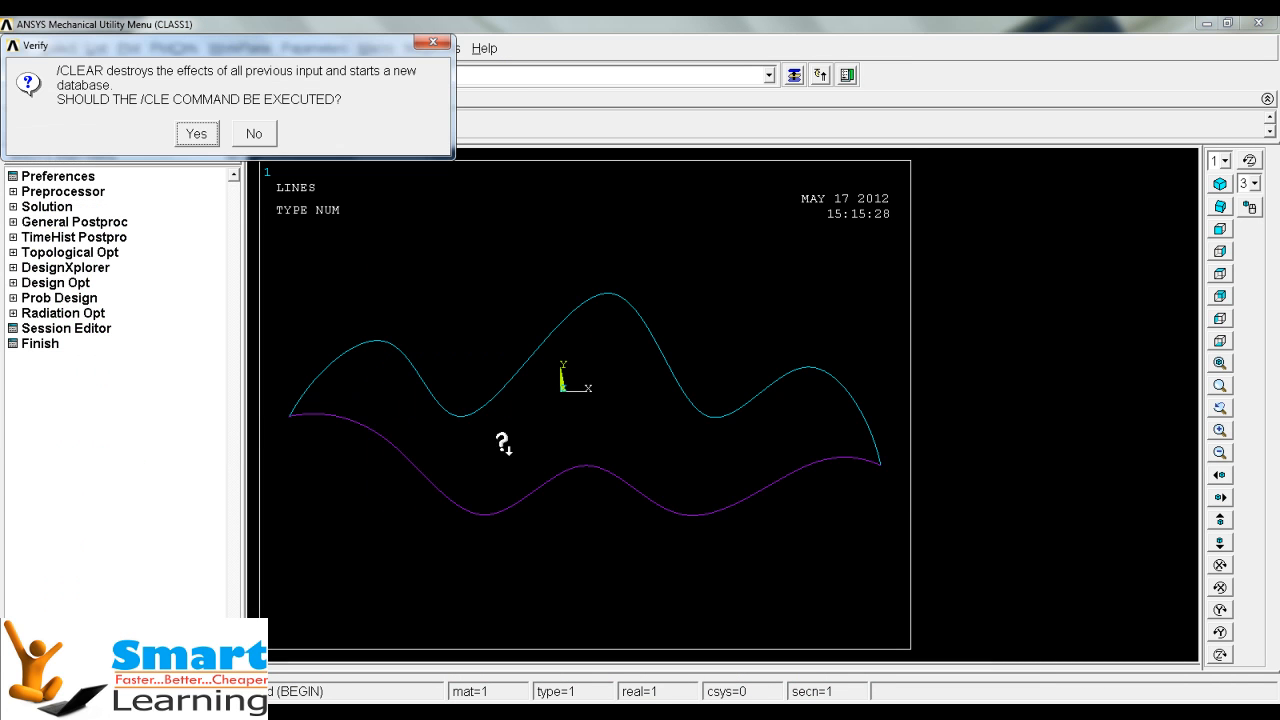
left_click(194, 132)
right_click(368, 246)
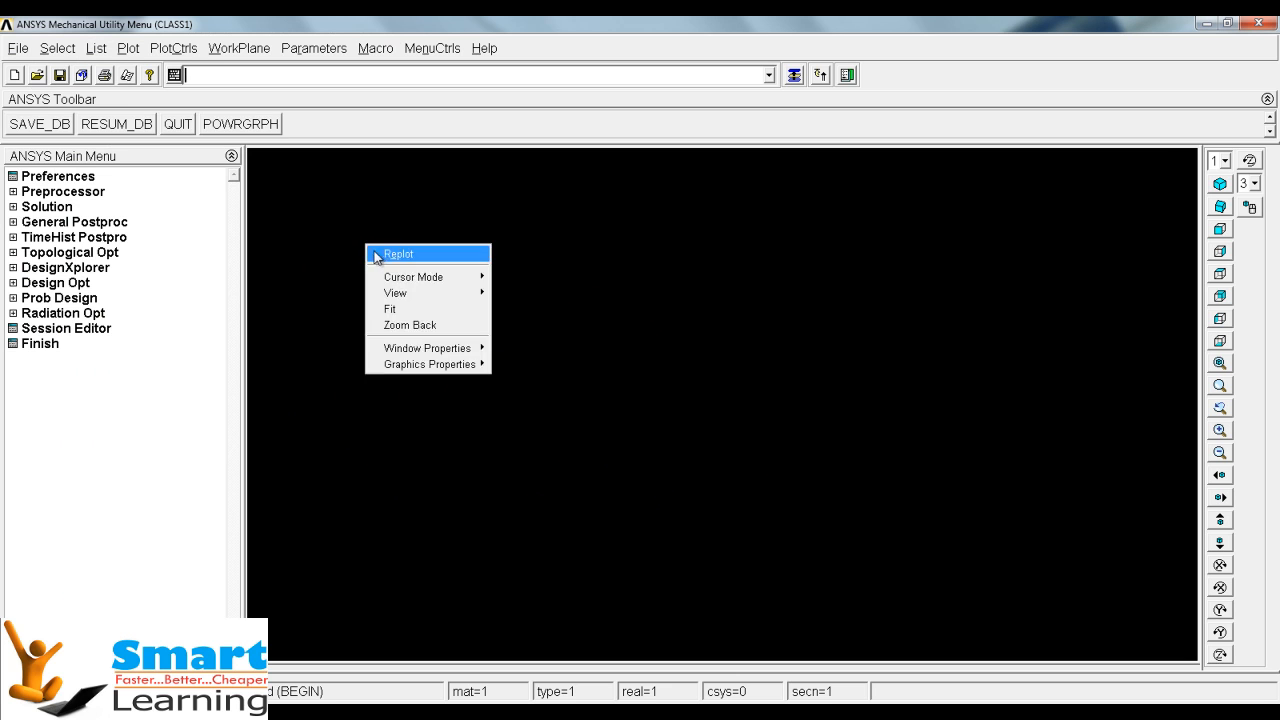
left_click(380, 254)
- Create the first keypoint at the origin of the active coordinate system
left_click(22, 192)
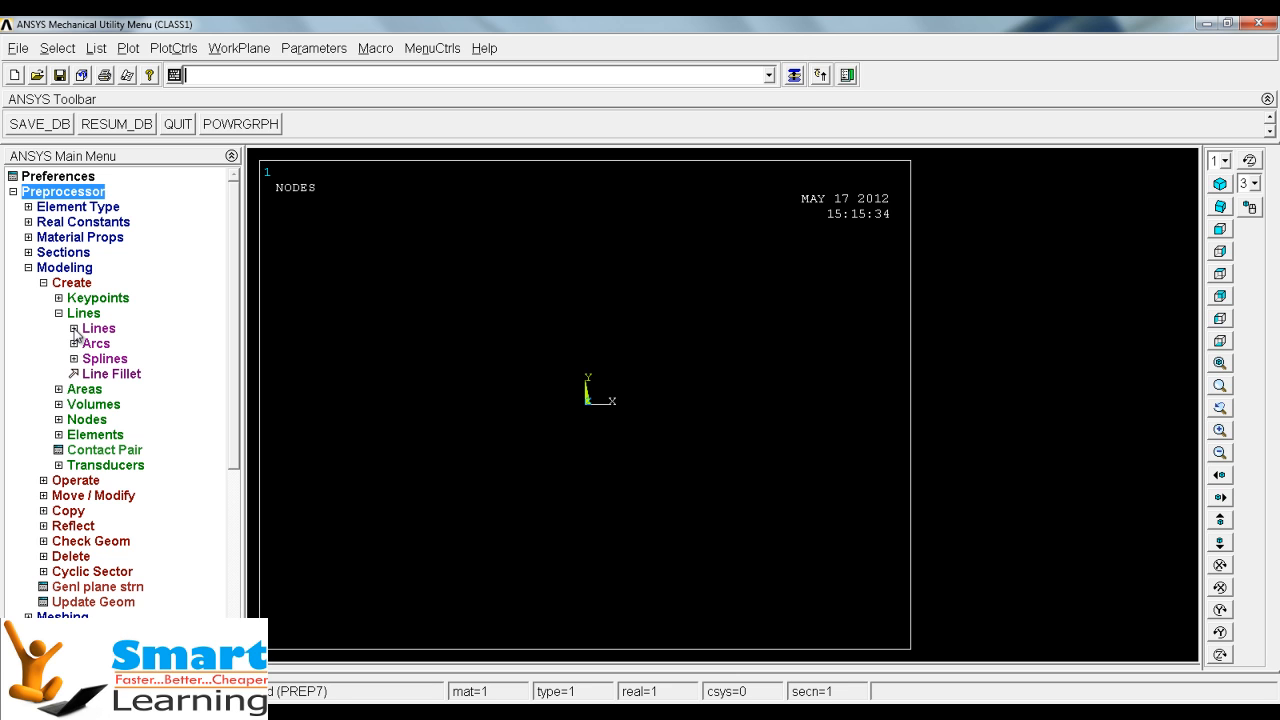
left_click(74, 331)
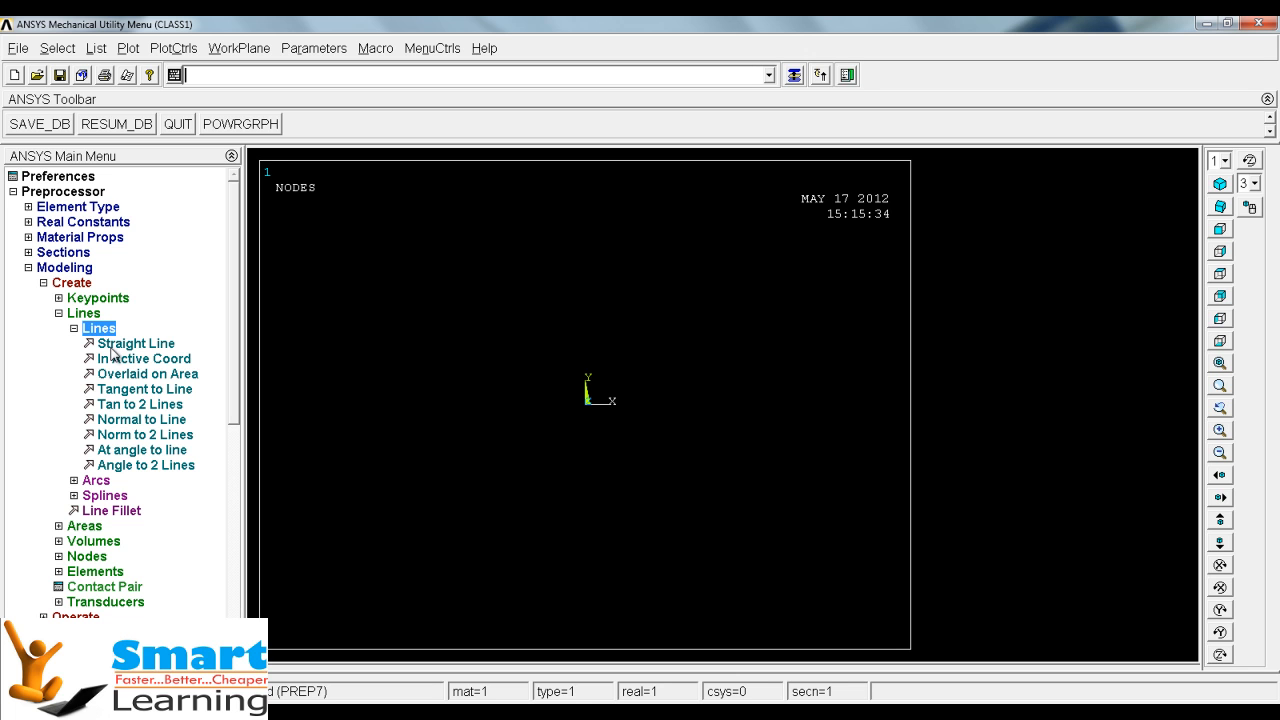
left_click(58, 299)
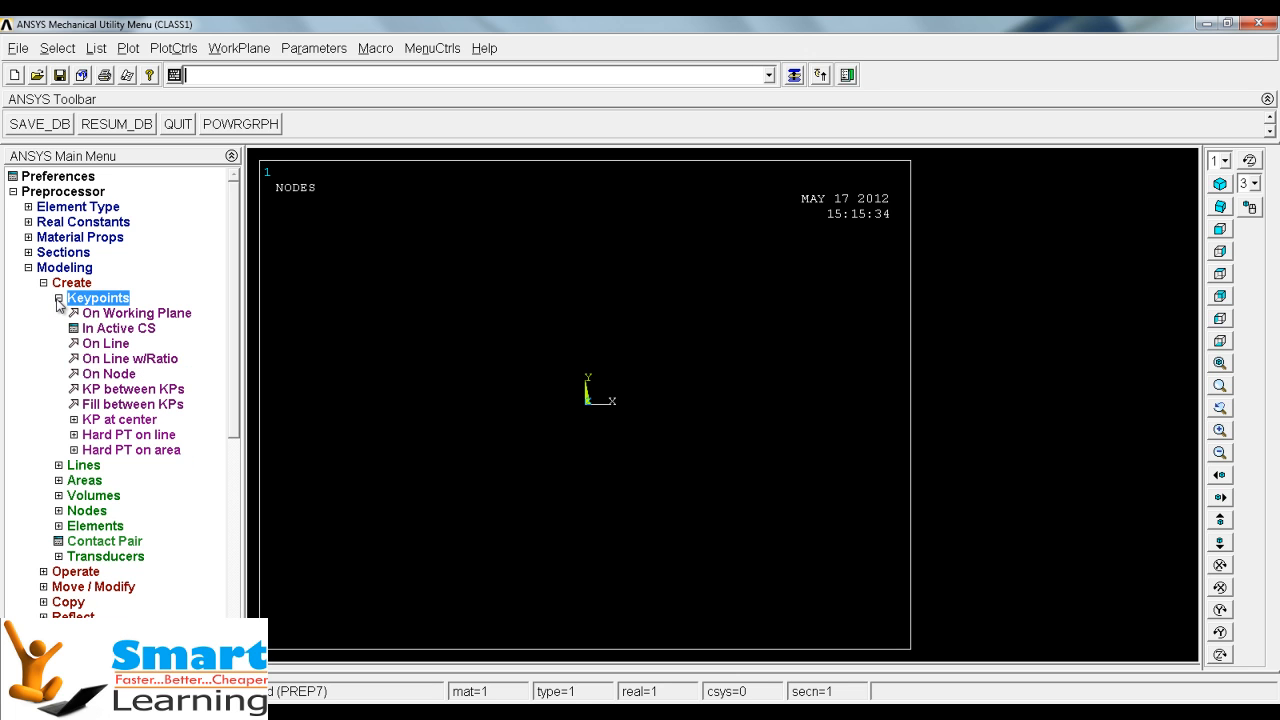
left_click(100, 332)
left_click_drag(781, 375, 723, 375)
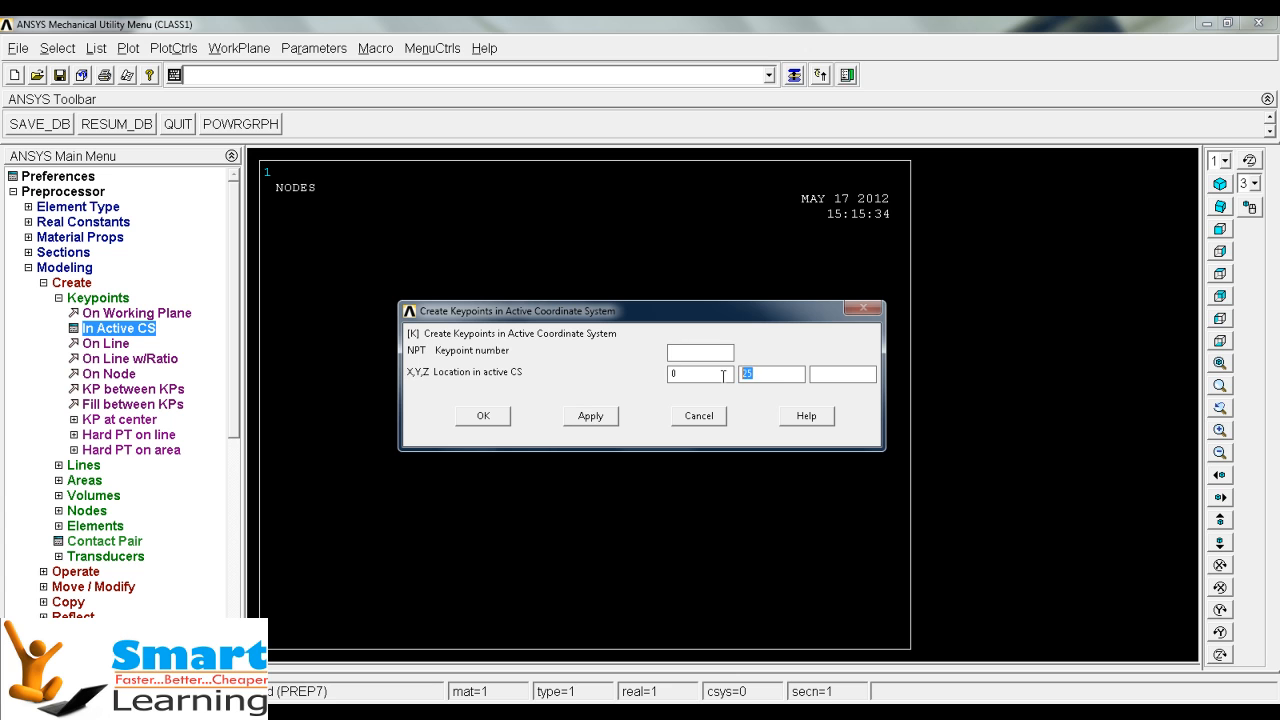
key("BackSpace")
left_click(592, 417)
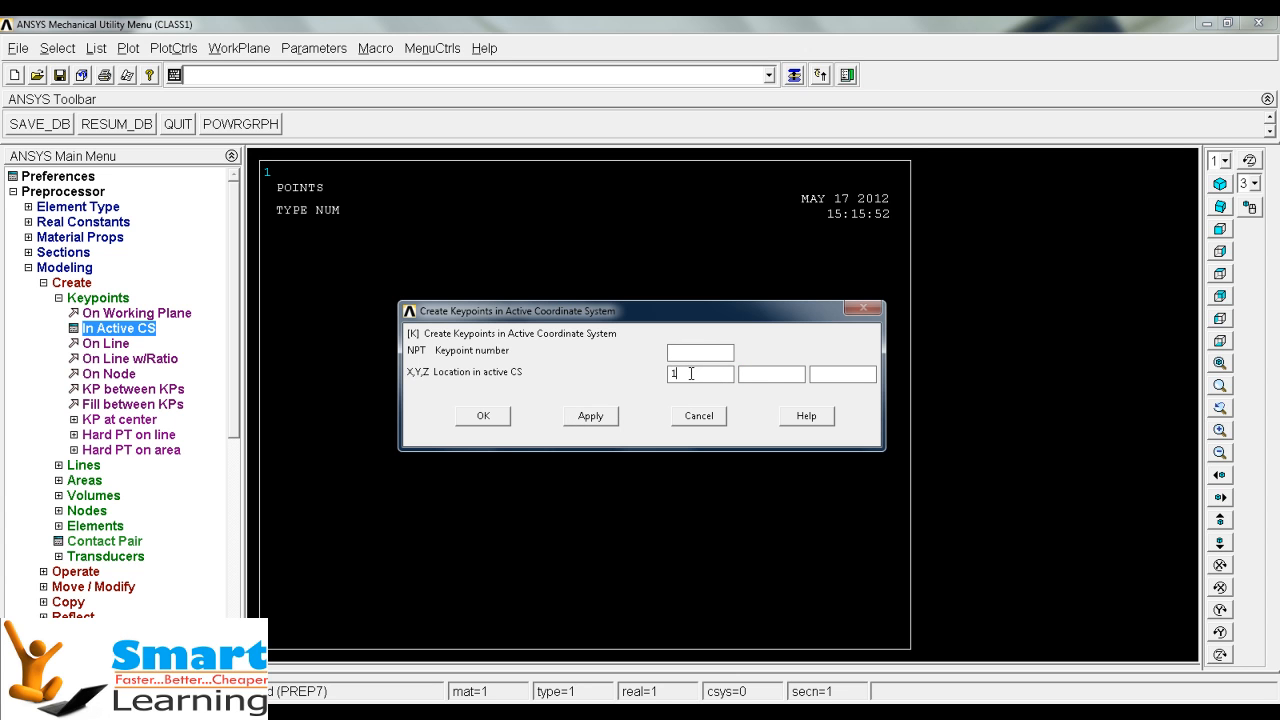
- Create three more keypoints in the active coordinate system to complete rectangle corners 50 high and about twice as wide, and replot the view
left_click(589, 416)
type("50")
left_click(590, 415)
key("Tab")
type("0")
left_click(483, 416)
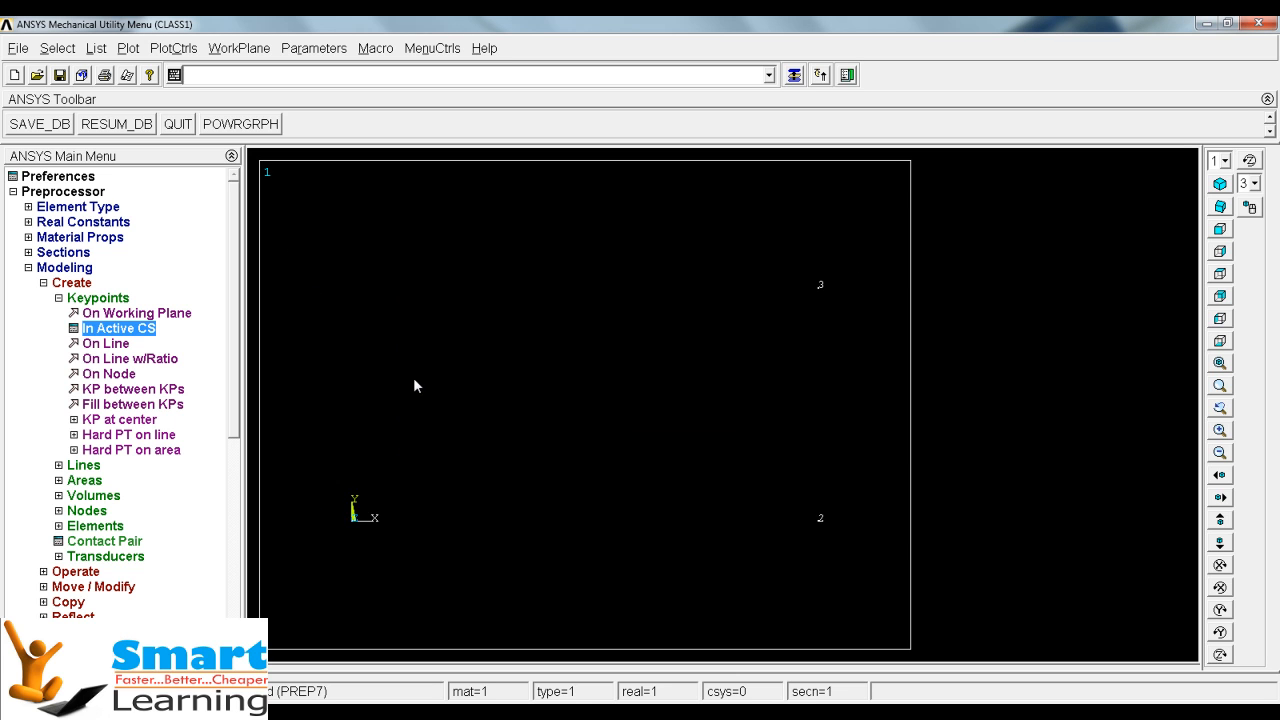
right_click(475, 338)
left_click(502, 350)
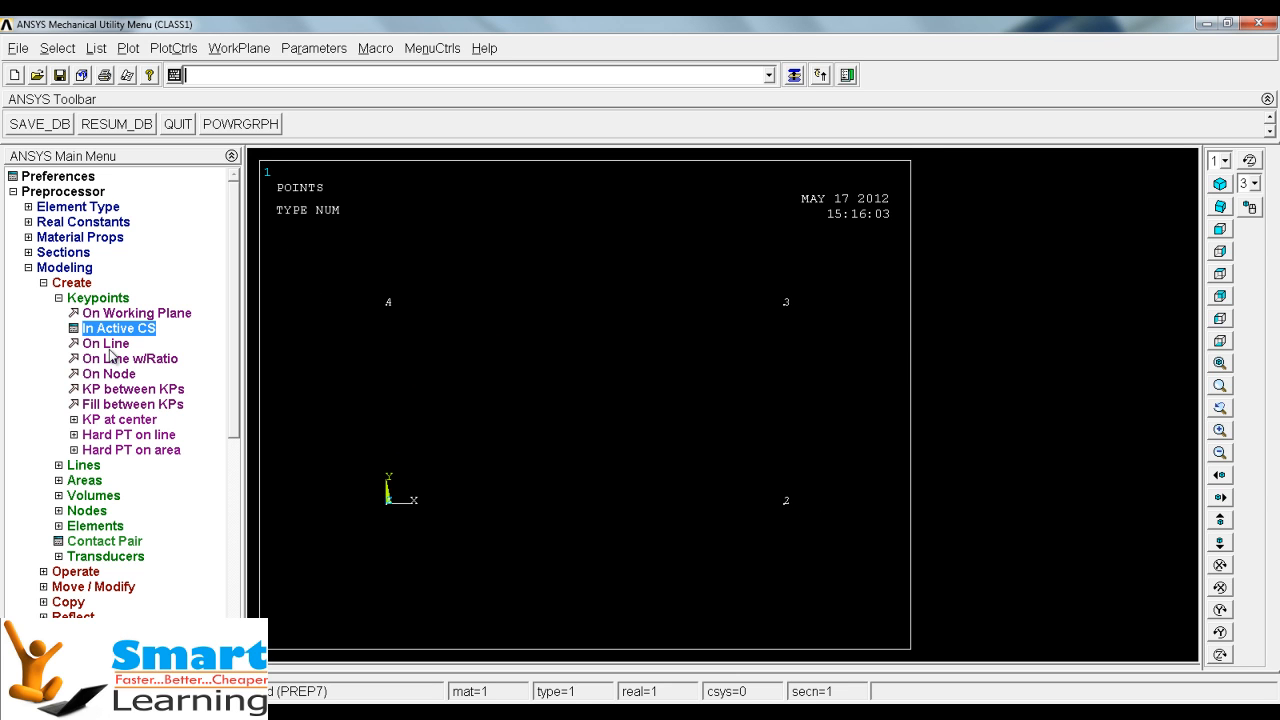
- Connect the four keypoints with straight lines to form a closed rectangle
left_click(97, 298)
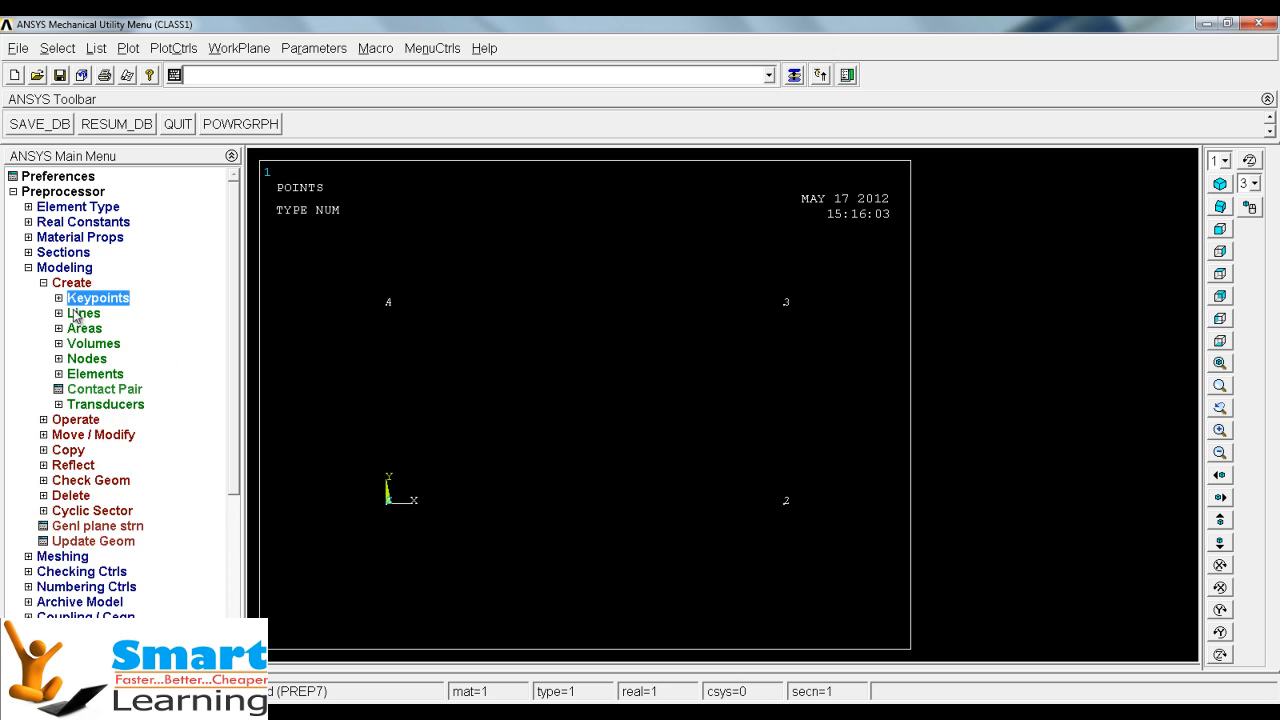
left_click(84, 312)
left_click(110, 344)
left_click(397, 520)
left_click(767, 530)
left_click(797, 517)
double_click(771, 321)
left_click(403, 337)
left_click(393, 327)
left_click(384, 472)
middle_click(527, 430)
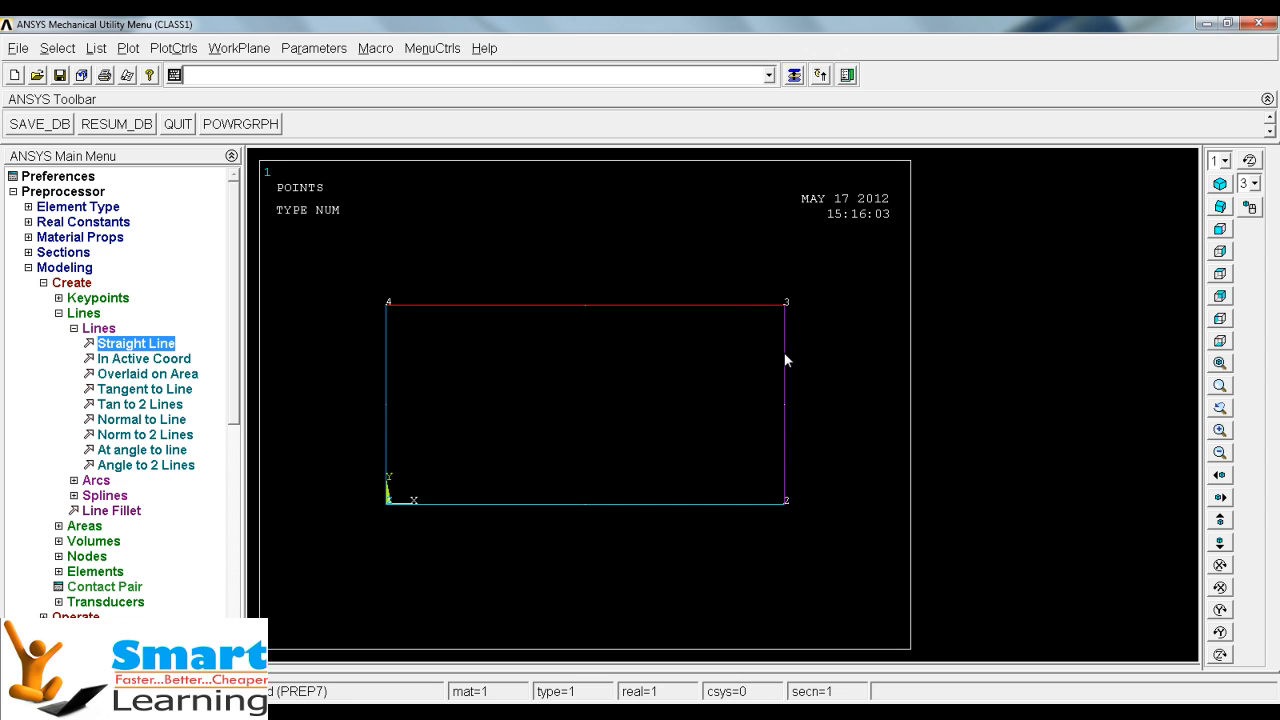
- Create a line fillet of radius 15 between the rectangle's vertical line at the origin and its lower line
left_click(74, 330)
left_click(105, 374)
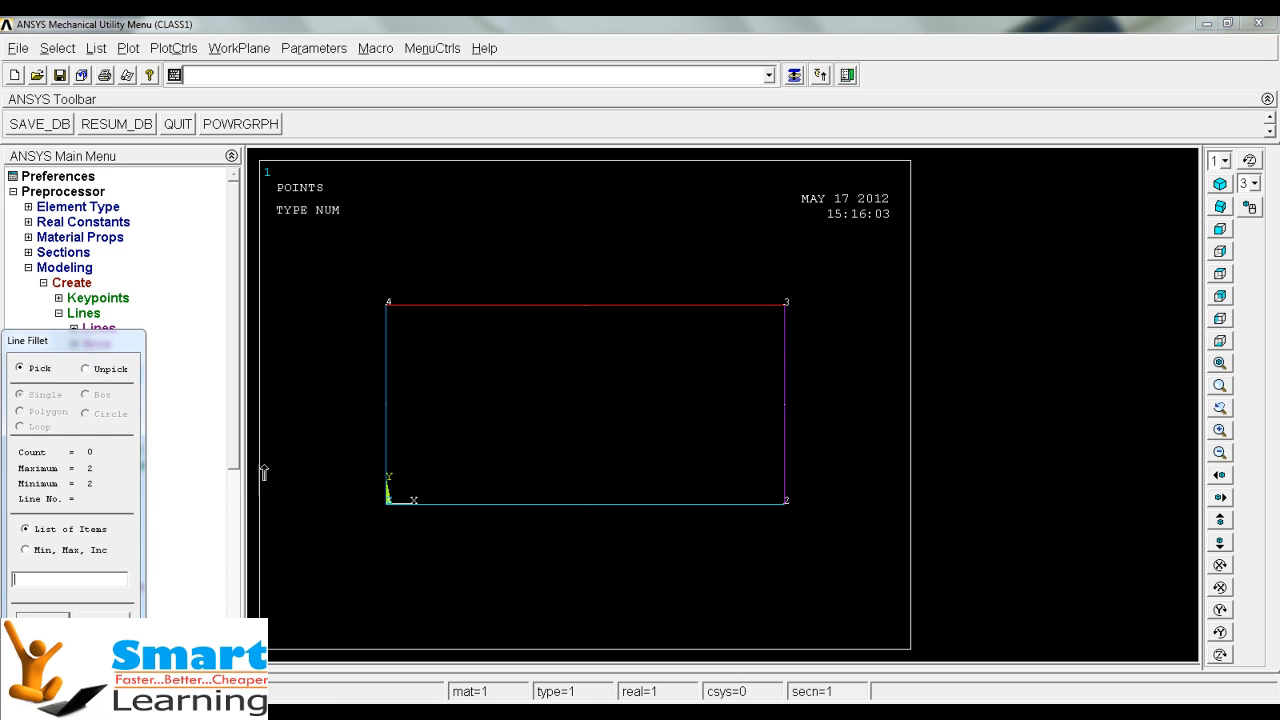
left_click(388, 421)
left_click(42, 615)
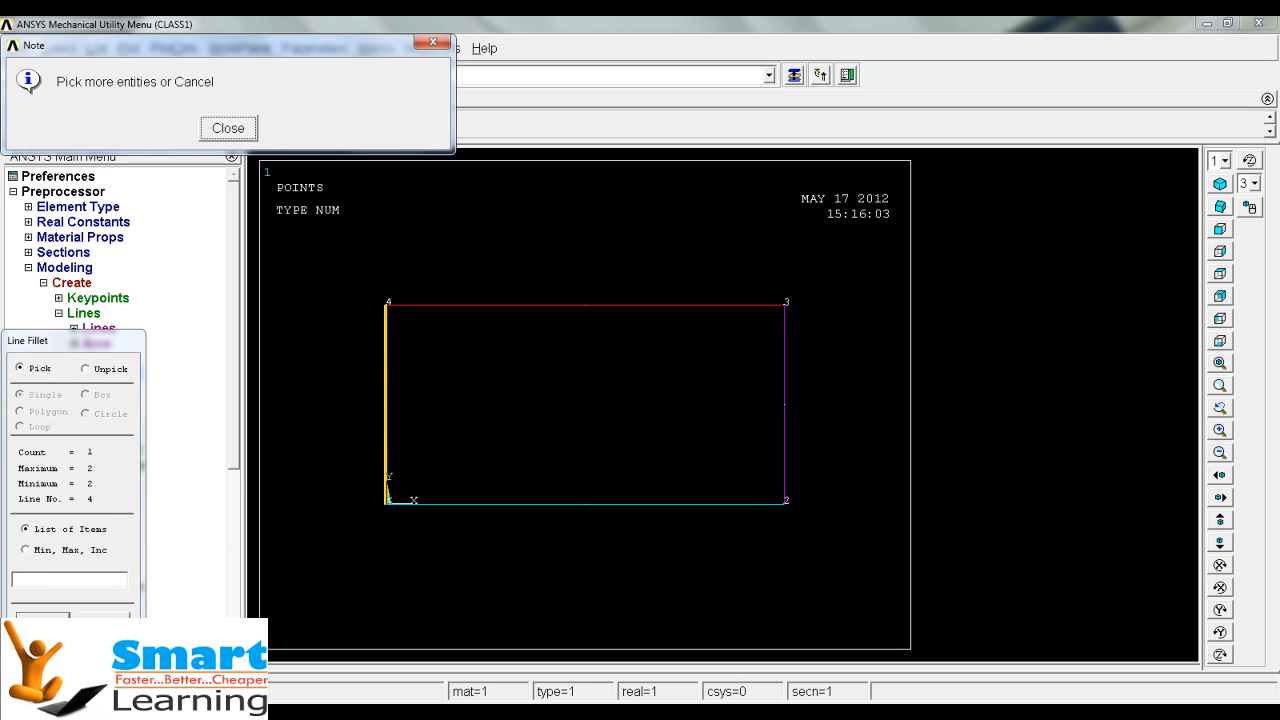
left_click(236, 128)
left_click(428, 503)
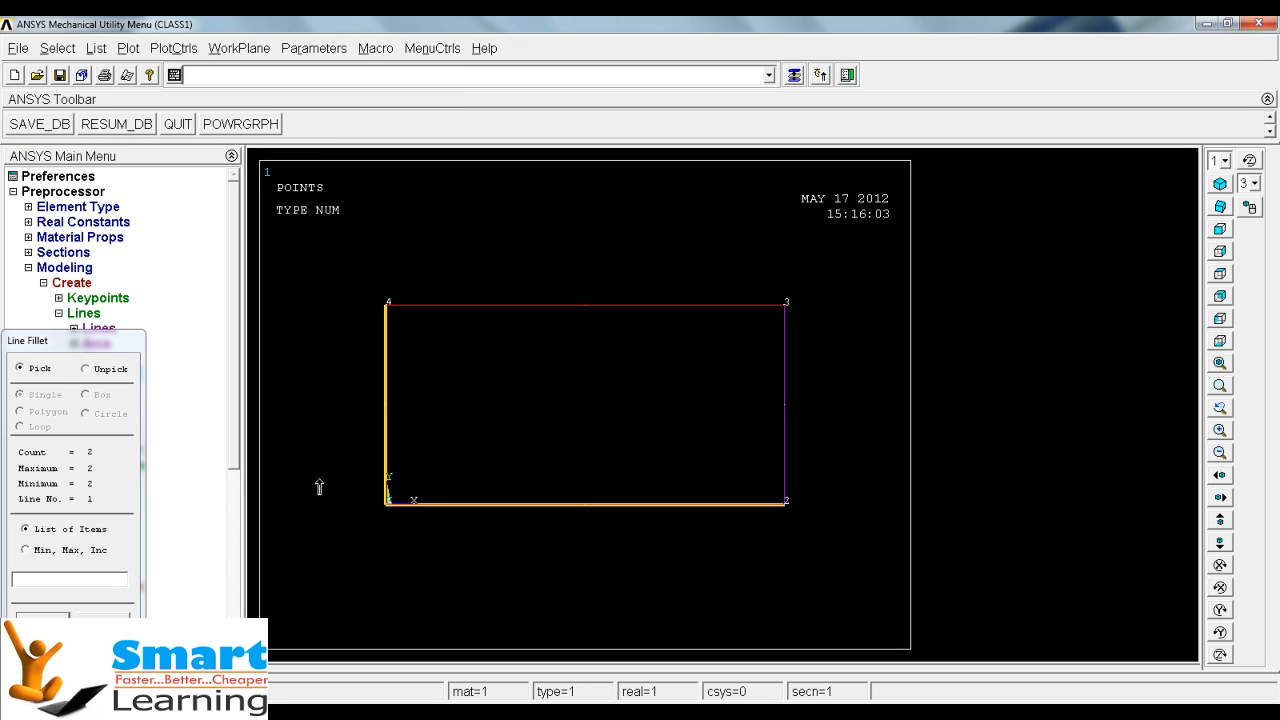
left_click(42, 615)
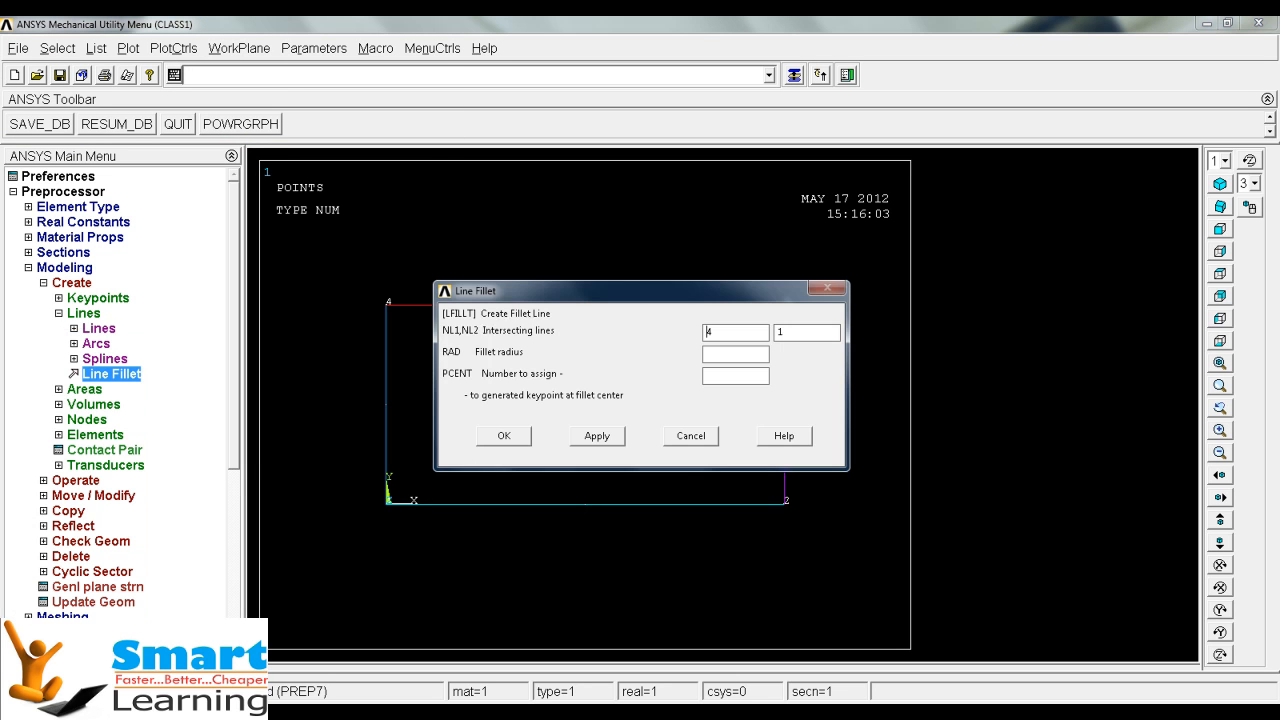
left_click(714, 352)
type("15")
left_click(504, 435)
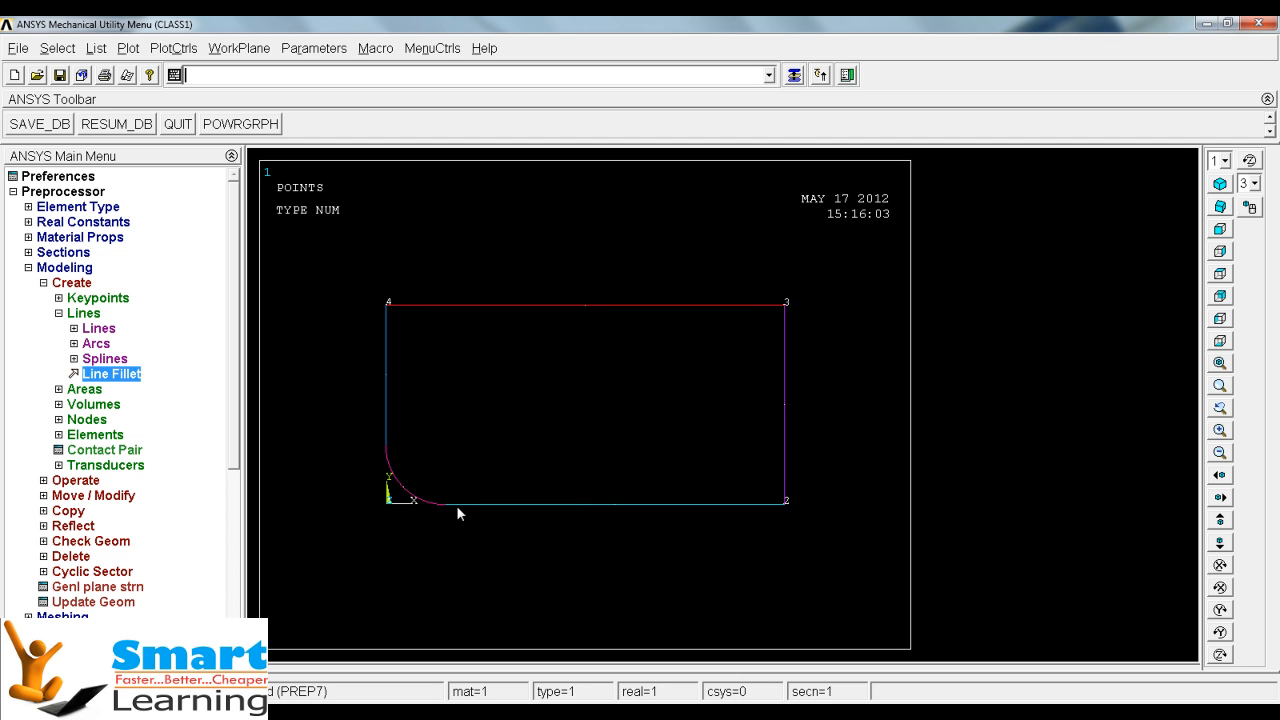
- Create a line fillet at keypoint 3 between lines 3 and 2, with a radius about half the rectangle's height
left_click(113, 376)
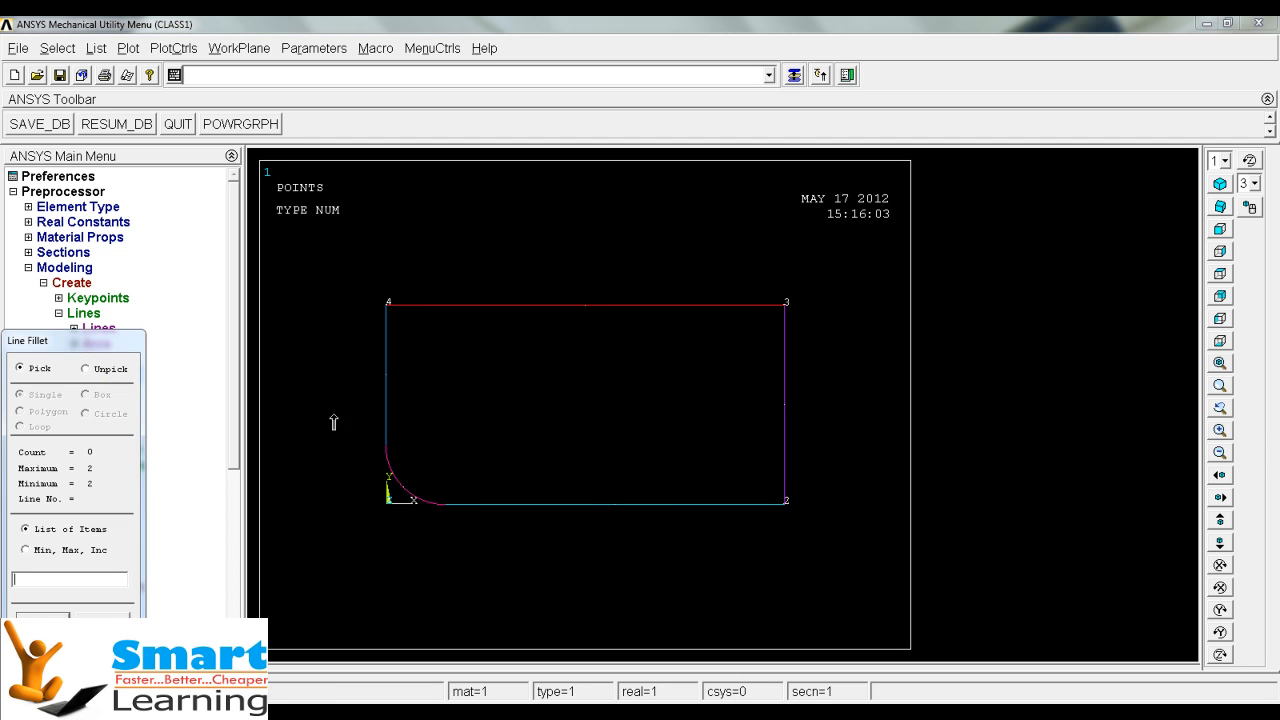
left_click(745, 308)
left_click(776, 372)
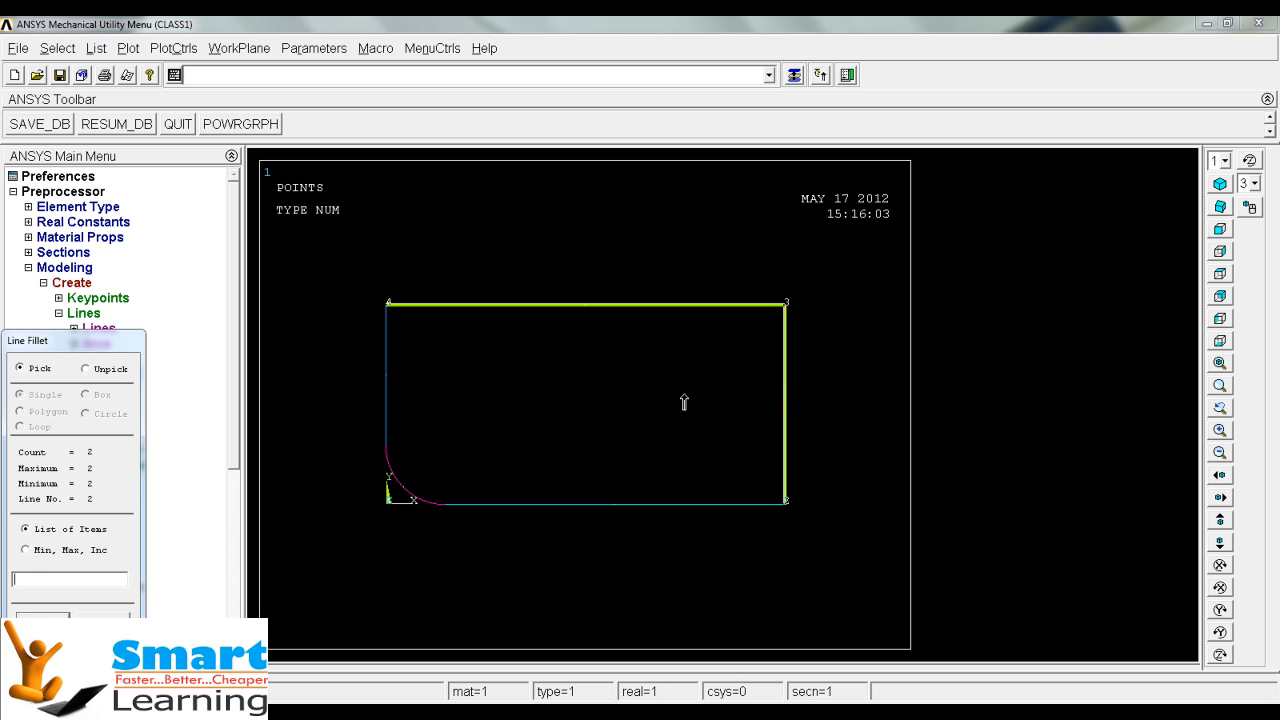
left_click(110, 611)
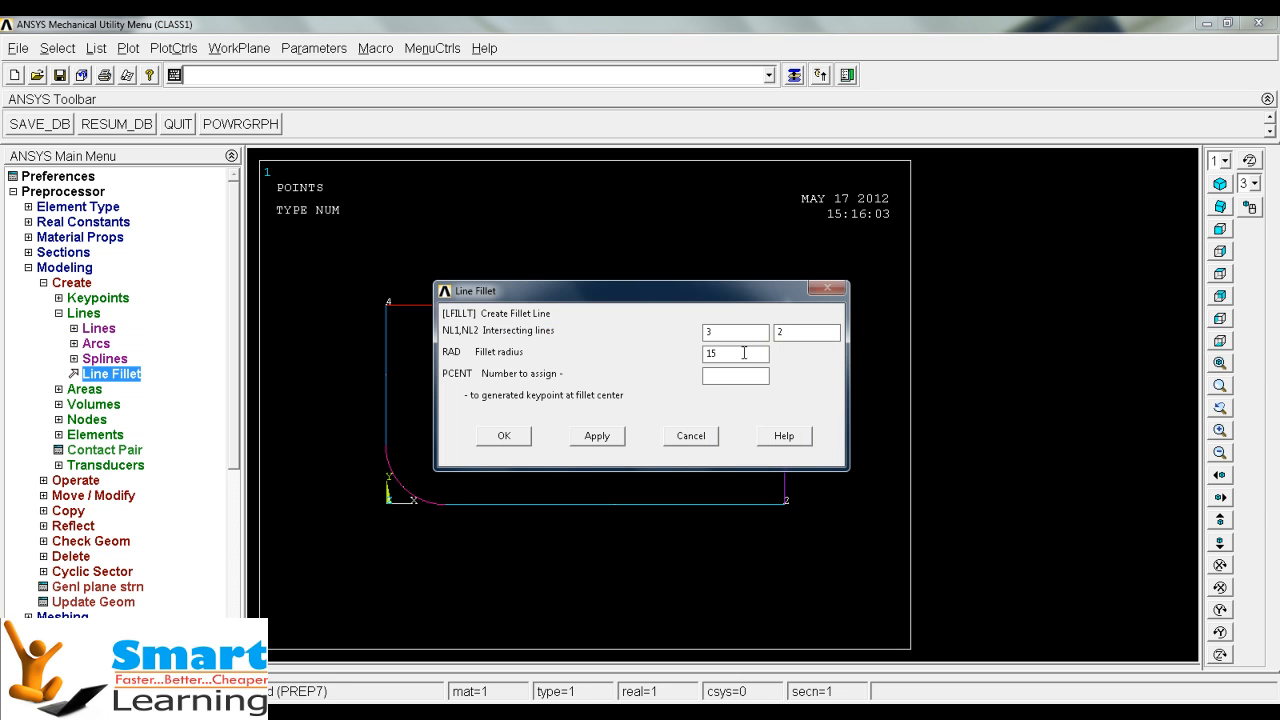
left_click(505, 436)
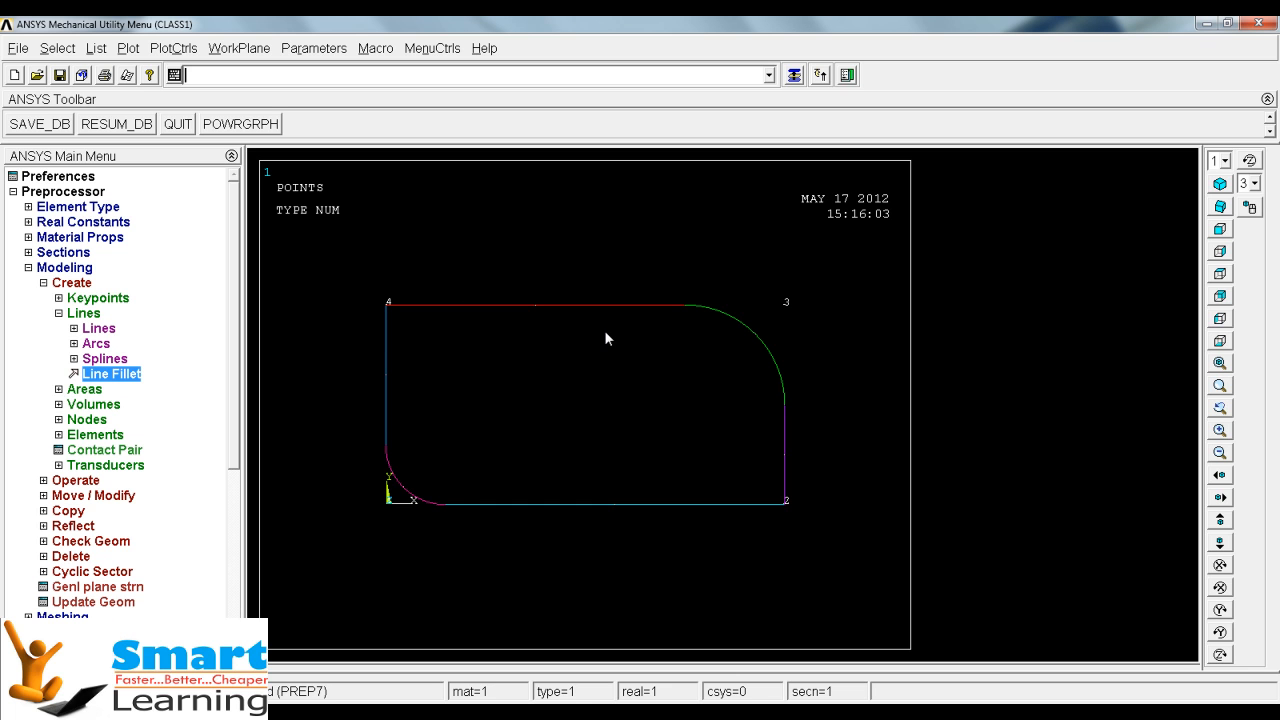
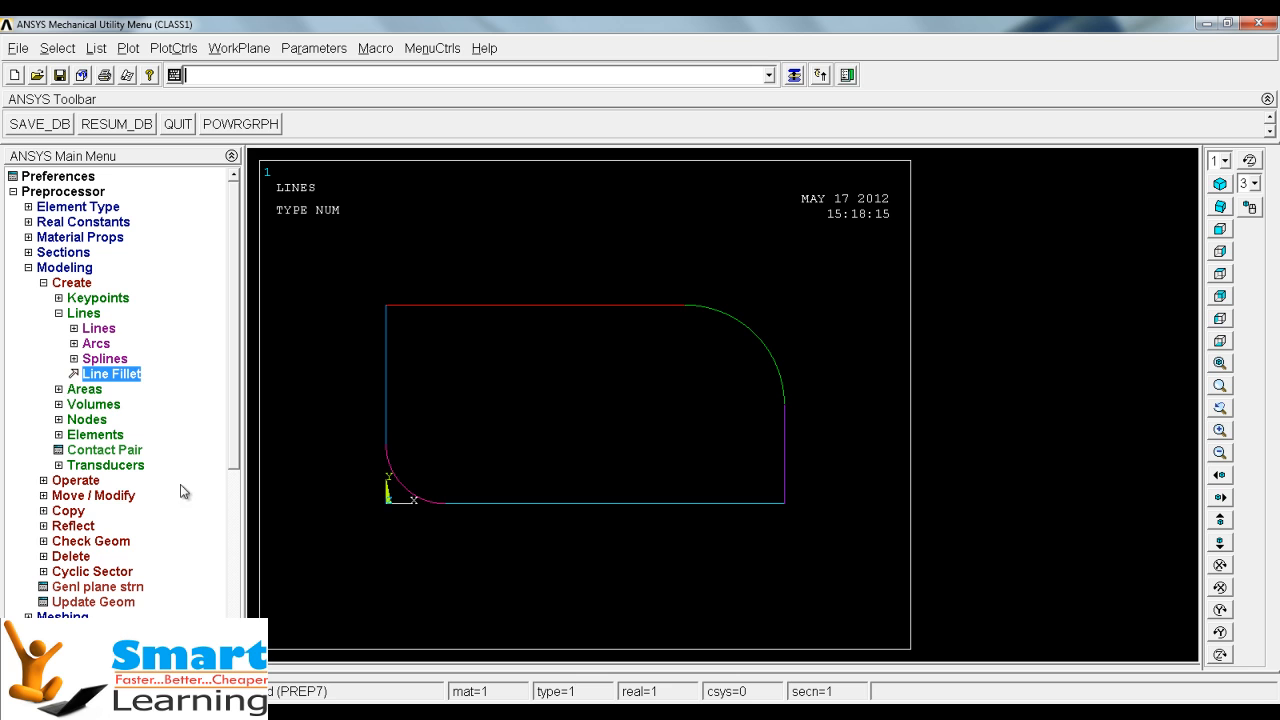
- Create an area by skinning between the rectangle's left vertical line and the large fillet arc at the opposite upper corner
left_click(85, 389)
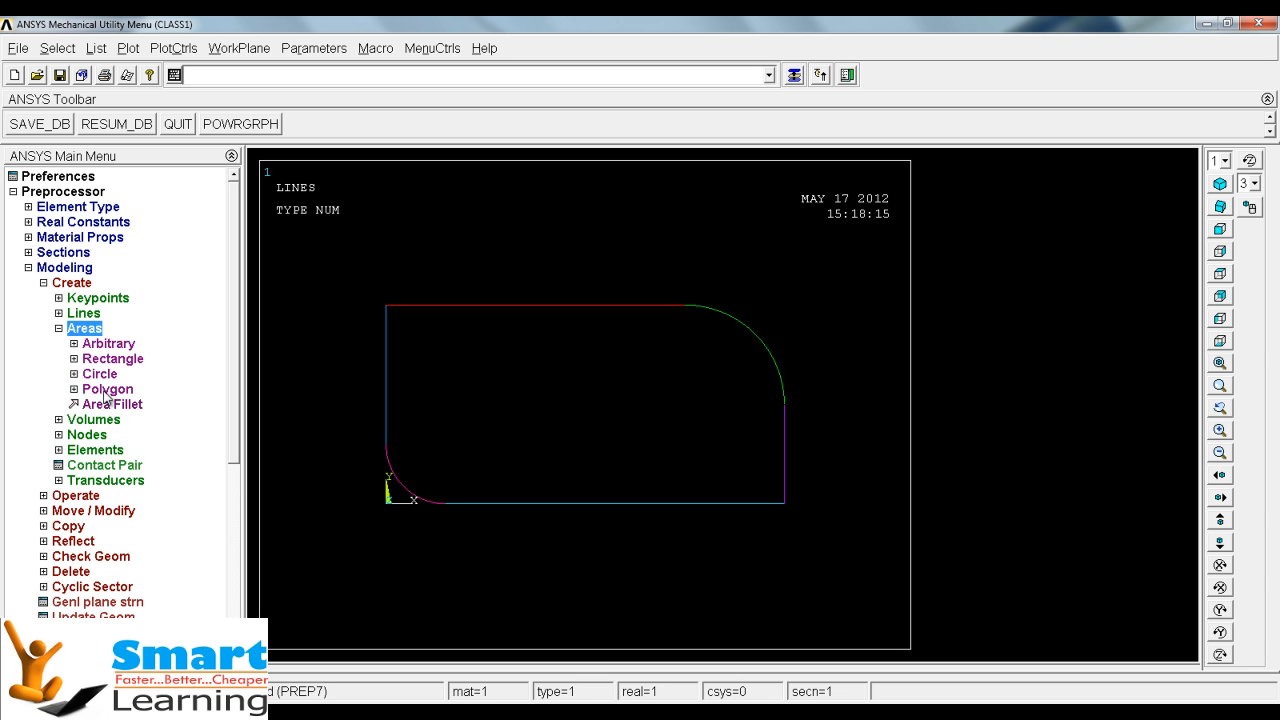
left_click(105, 344)
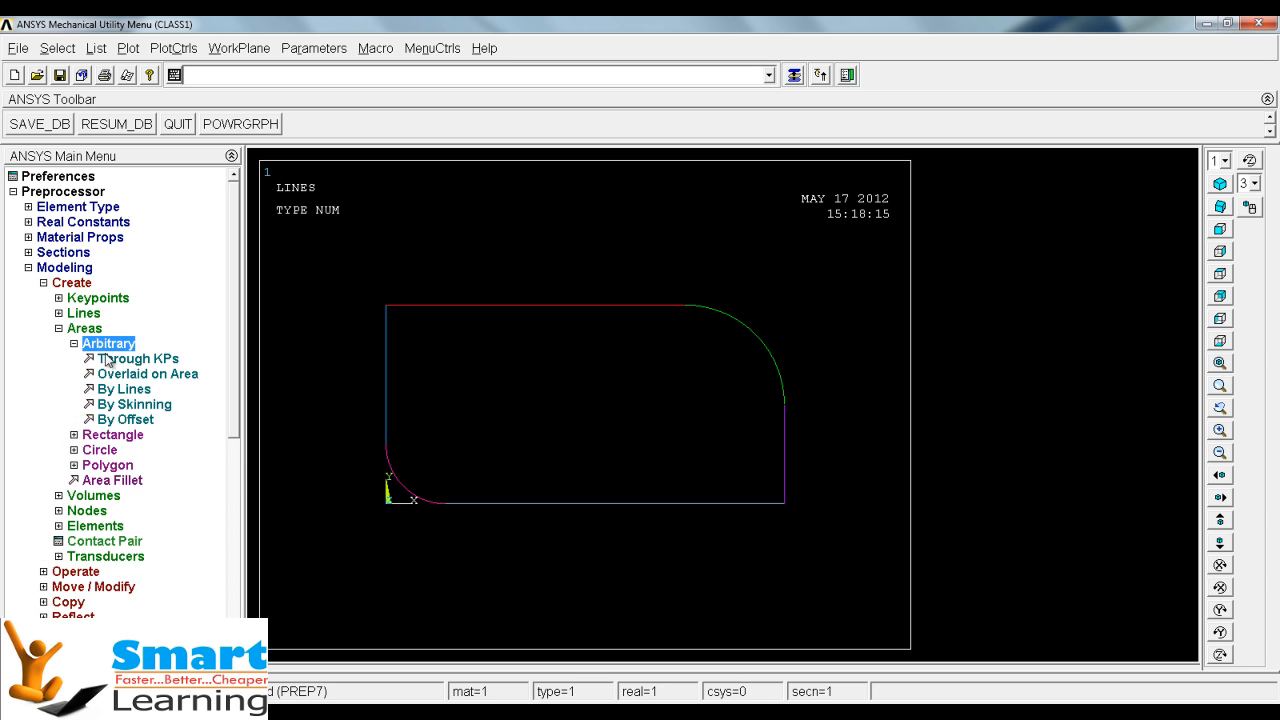
left_click(122, 406)
left_click(386, 386)
left_click(761, 381)
left_click(42, 624)
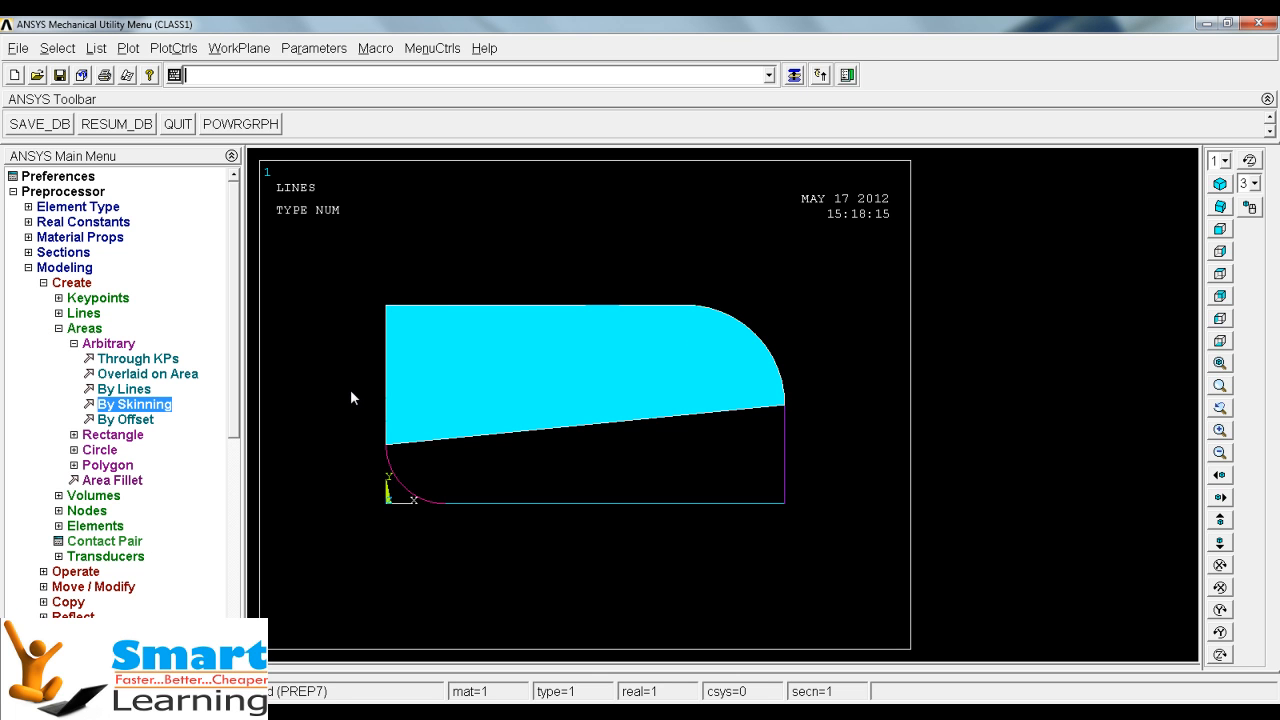
- Create a second area by skinning between the fillet arc at the origin and the rectangle's right vertical line
left_click(140, 405)
left_click(403, 490)
left_click(775, 466)
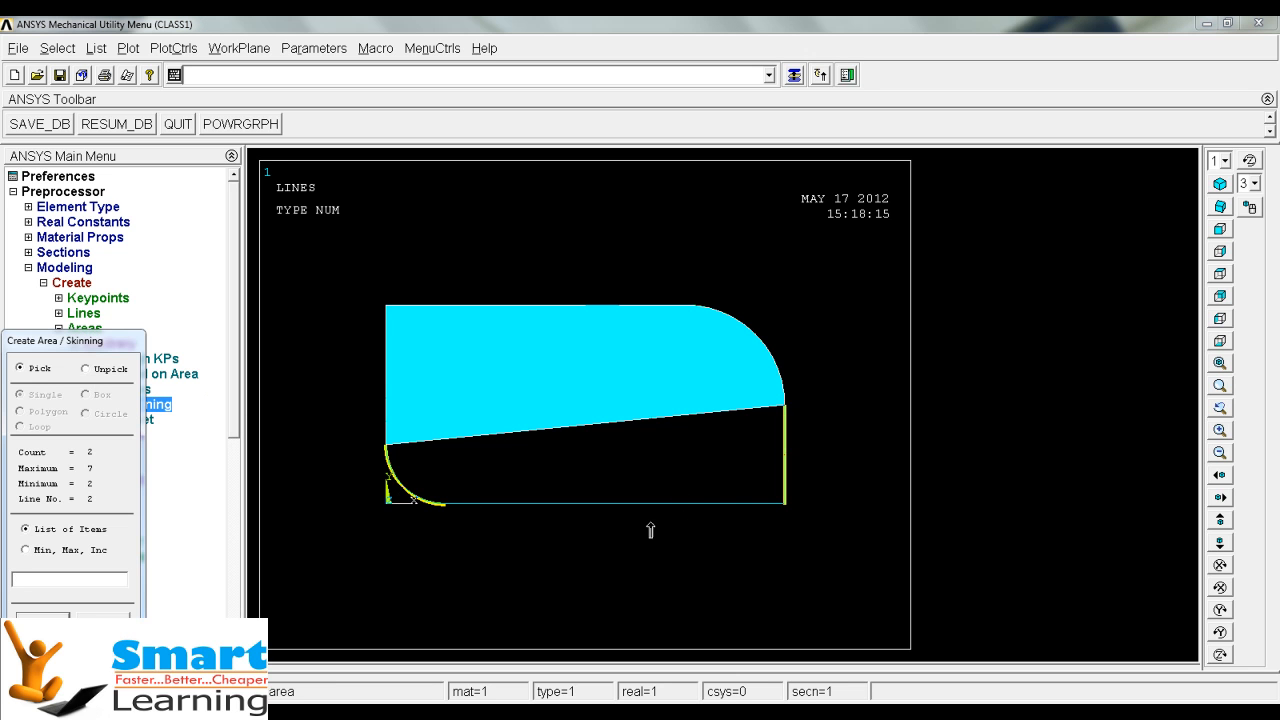
left_click(42, 624)
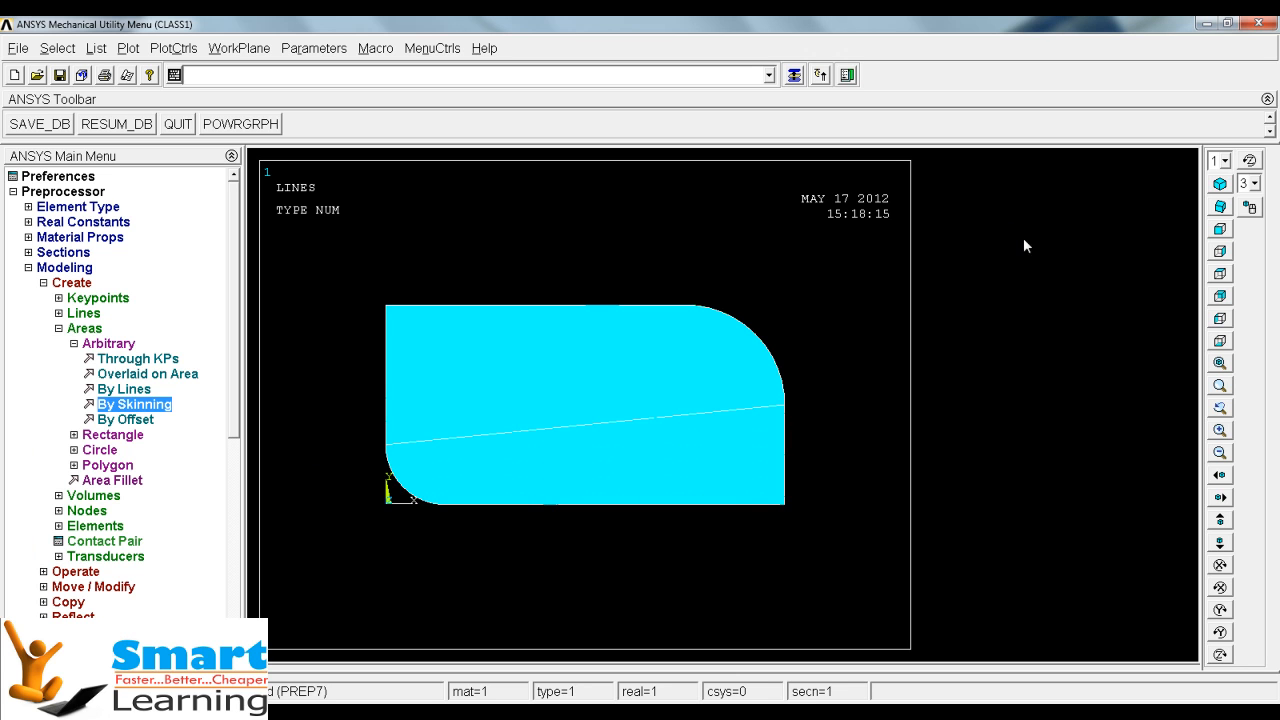
- Set the model to an isometric view and plot its areas
left_click(1221, 184)
left_click(128, 48)
left_click(140, 133)
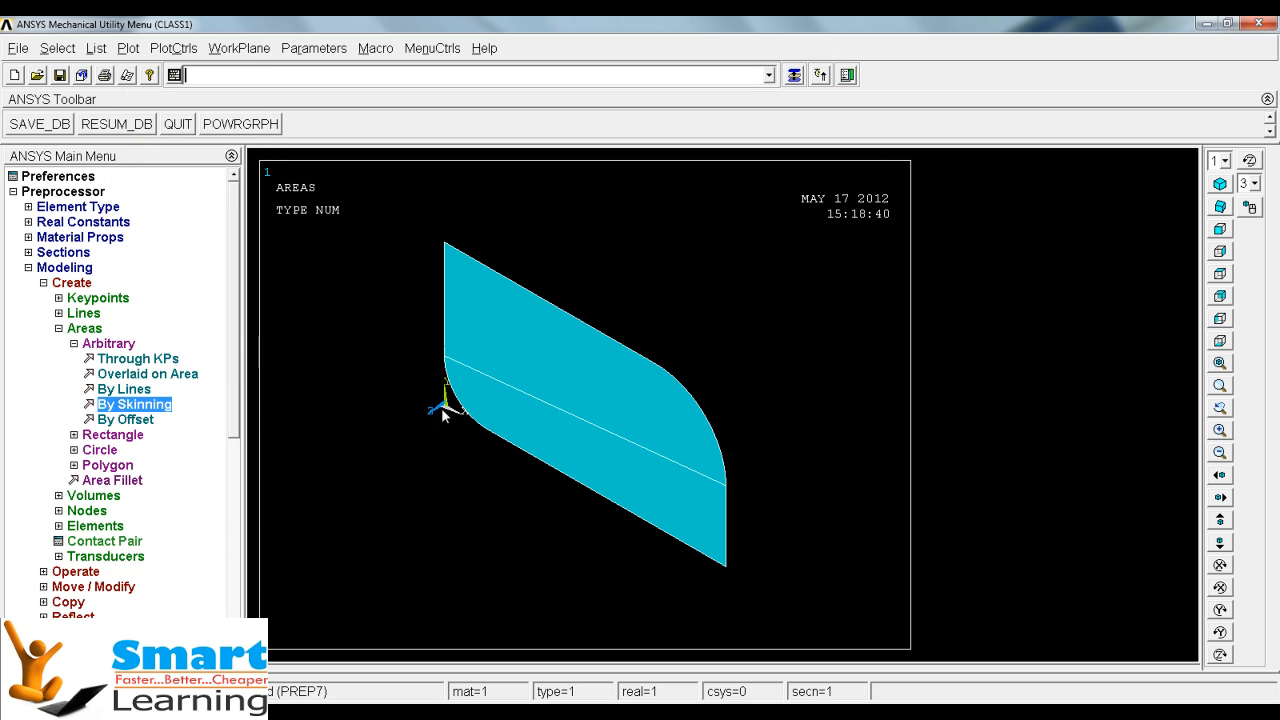
- Create an area by offsetting the upper skinned area, number 1, by a distance of 20, and check it in isometric view
left_click(112, 420)
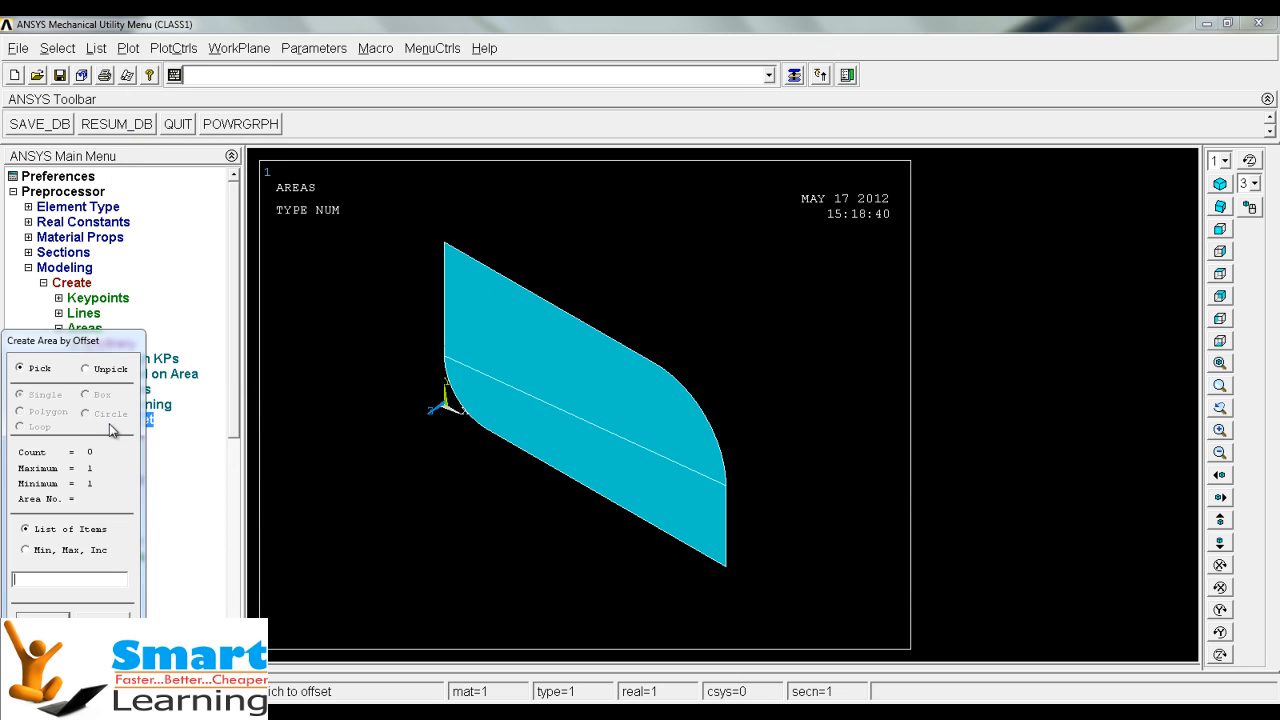
left_click(591, 373)
middle_click(808, 376)
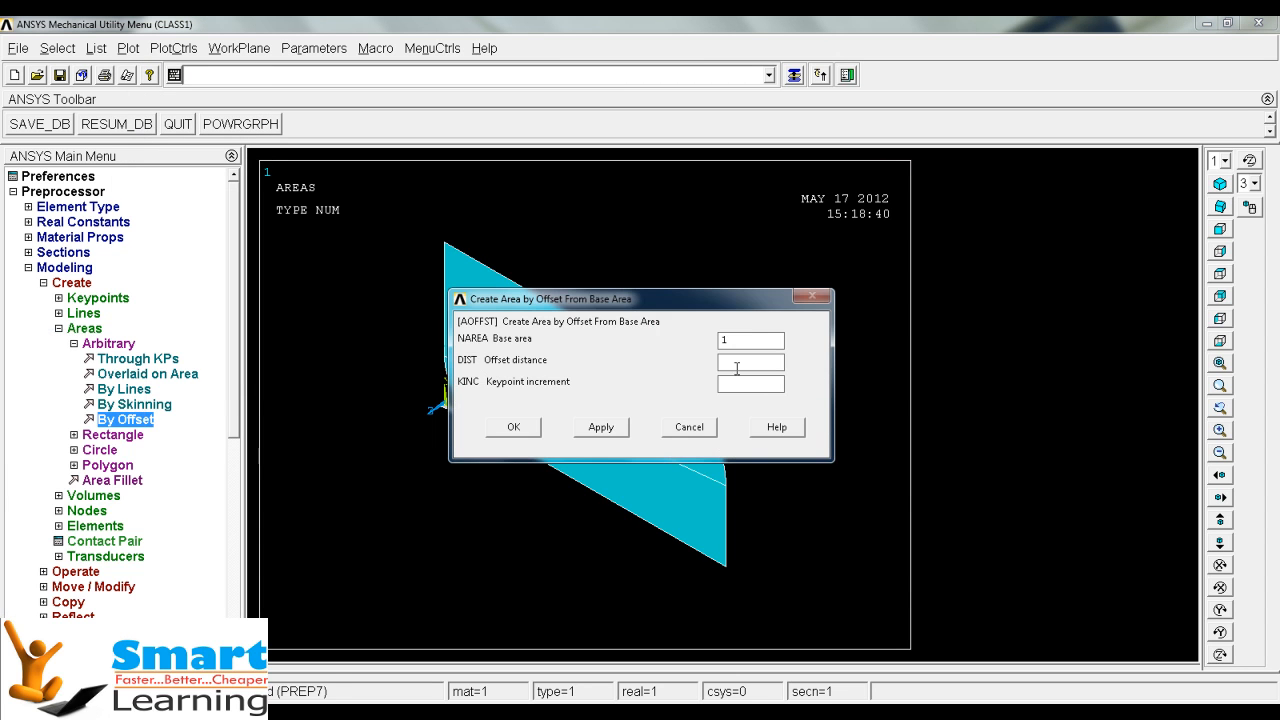
left_click(741, 363)
type("20")
left_click(505, 426)
right_click(730, 325)
left_click(738, 339)
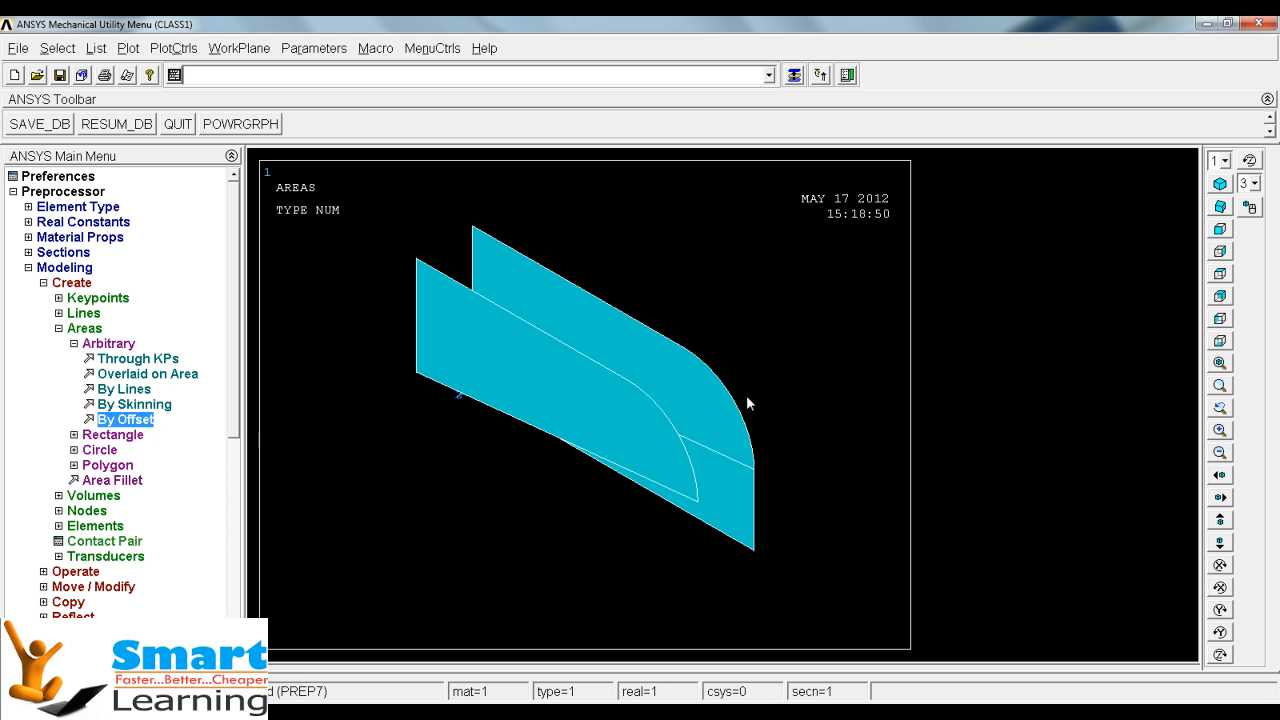
mouse_move(657, 434)
right_mouse_down("ctrl")
mouse_move(543, 429)
mouse_move(603, 337)
mouse_move(720, 421)
mouse_move(625, 410)
right_mouse_up("ctrl")
left_click(1210, 182)
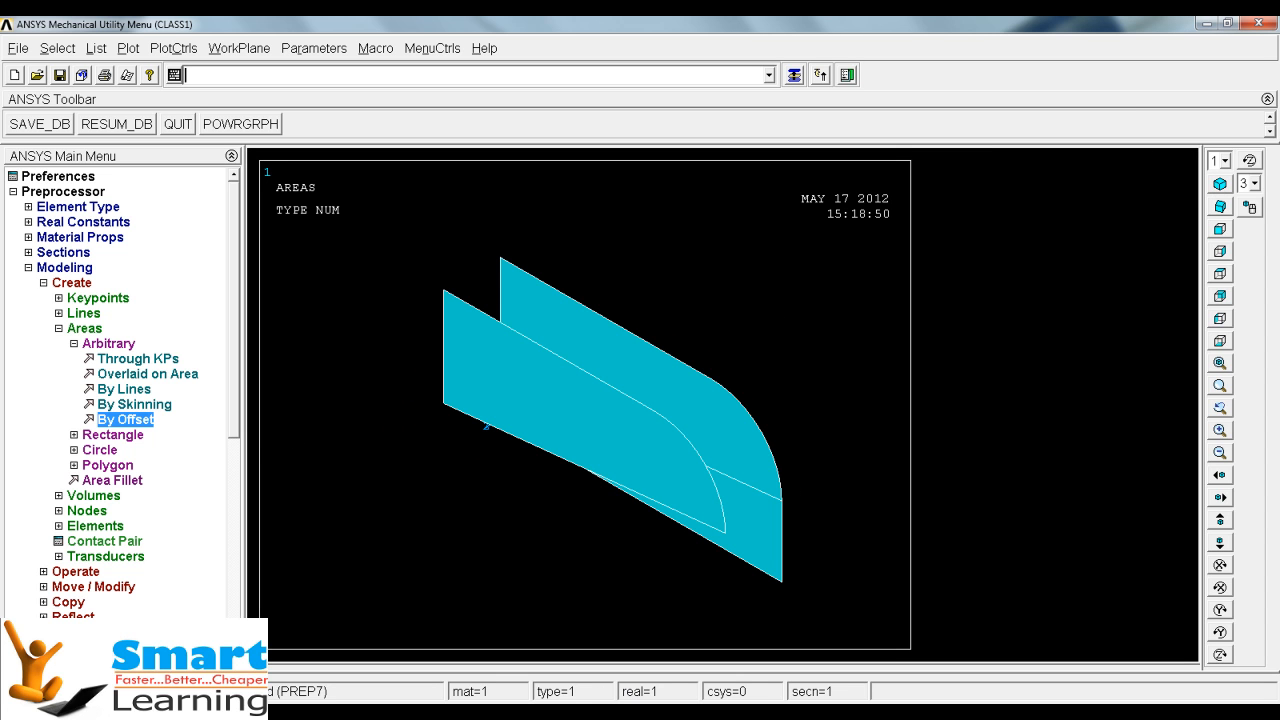
- Read the c02_Ansys.pdf page on offset and rectangular areas in Adobe Reader, return to ANSYS and show the Rectangle area options
left_click(688, 642)
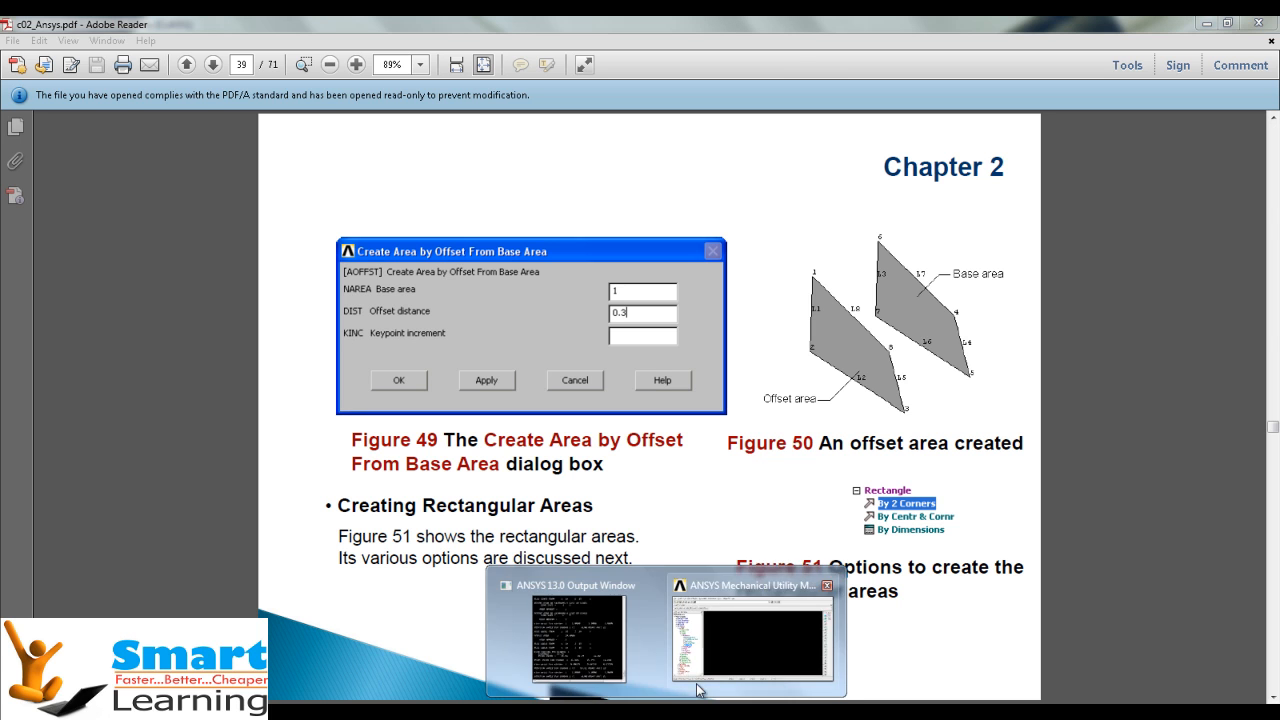
left_click(745, 665)
left_click(113, 437)
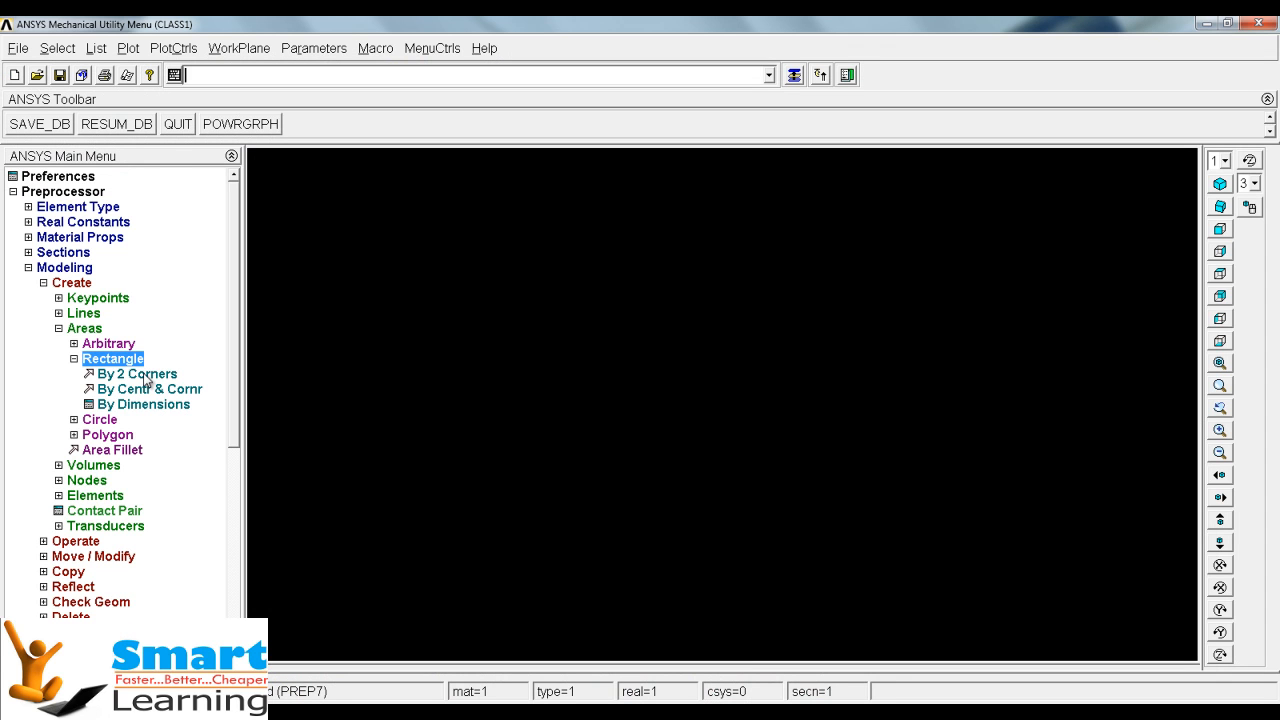
- In front view, create two rectangles by two corners: about 117 by 63 over the skinned areas and about 51 by 31 above them
right_click(345, 363)
left_click(368, 367)
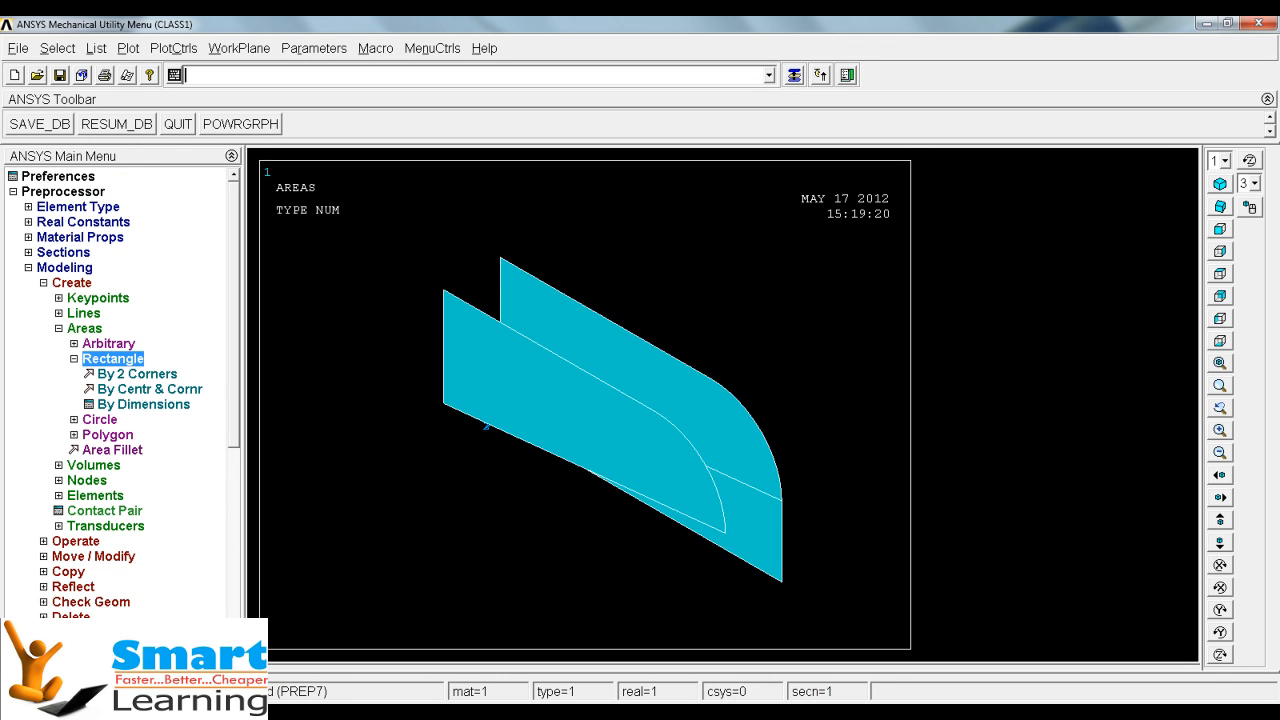
left_click(1220, 229)
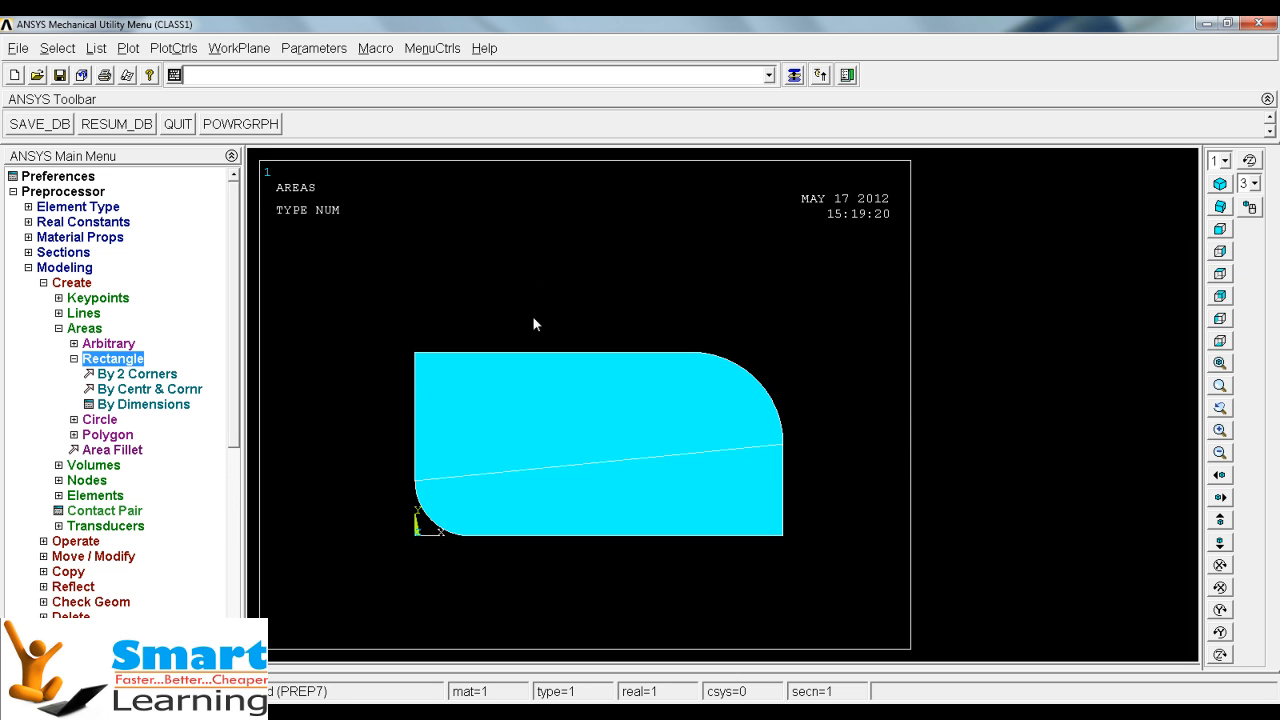
left_click(137, 373)
left_click_drag(418, 352, 850, 583)
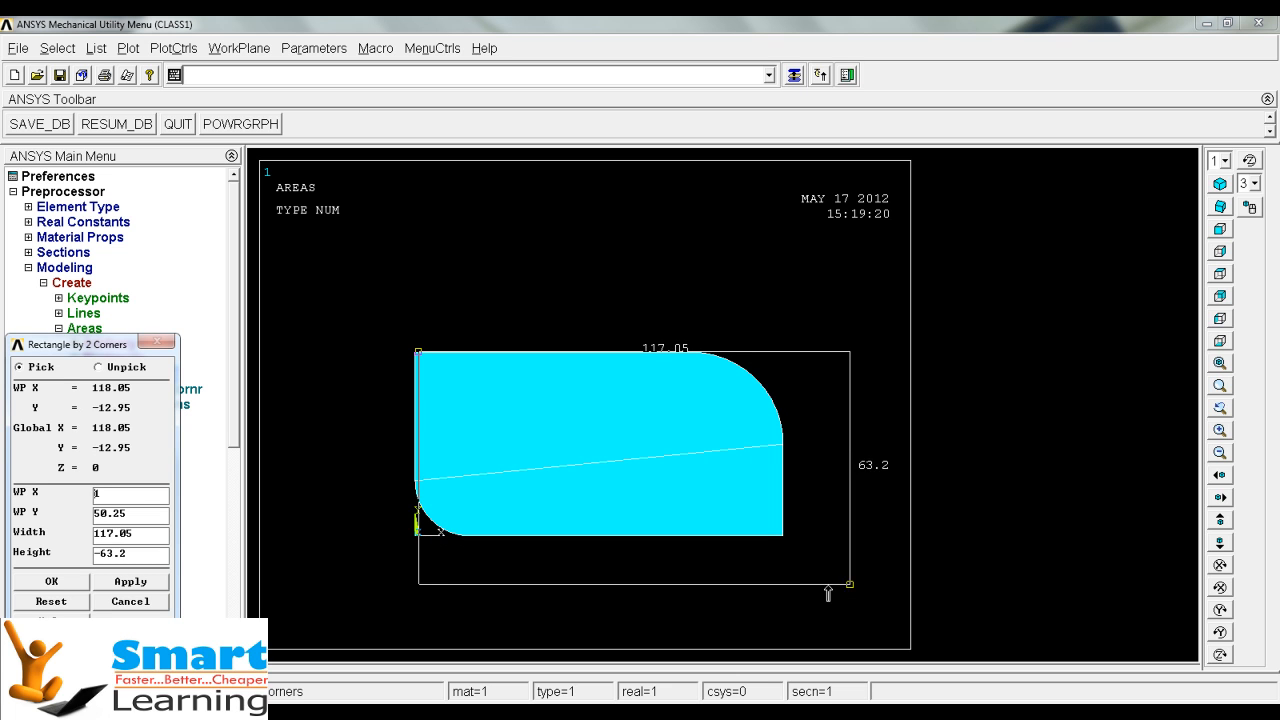
left_click_drag(422, 218, 609, 334)
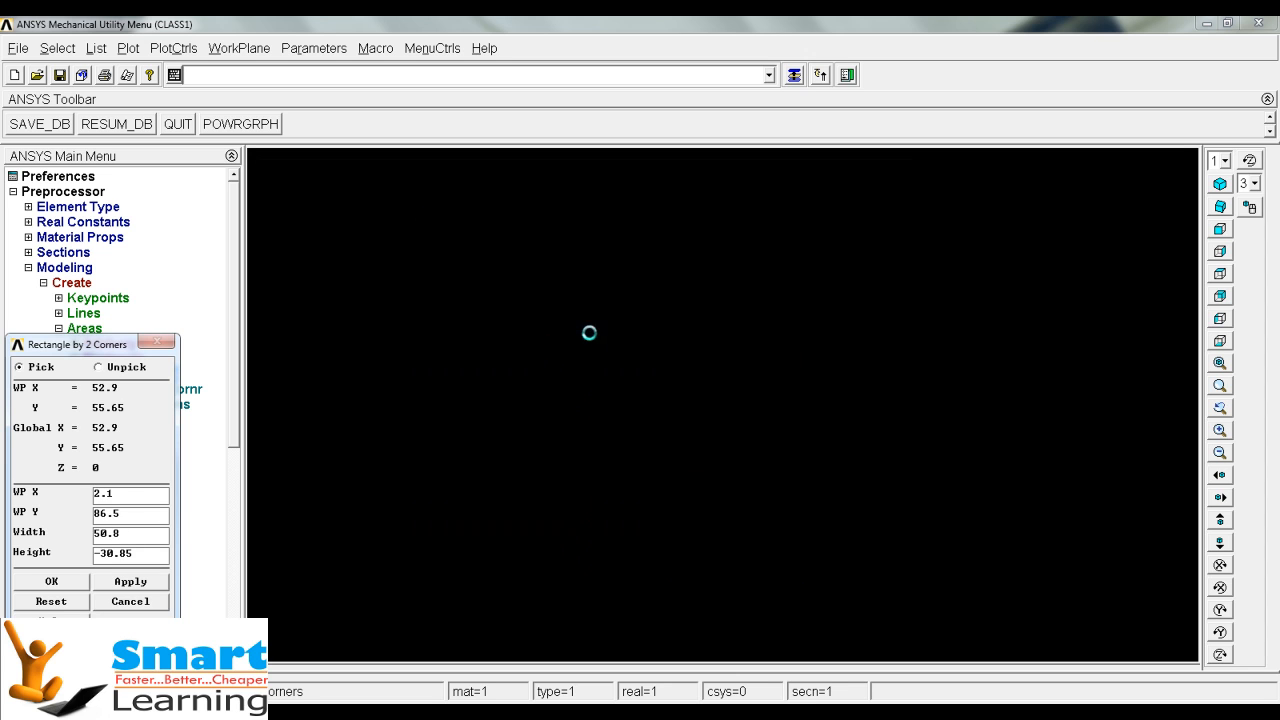
left_click(121, 537)
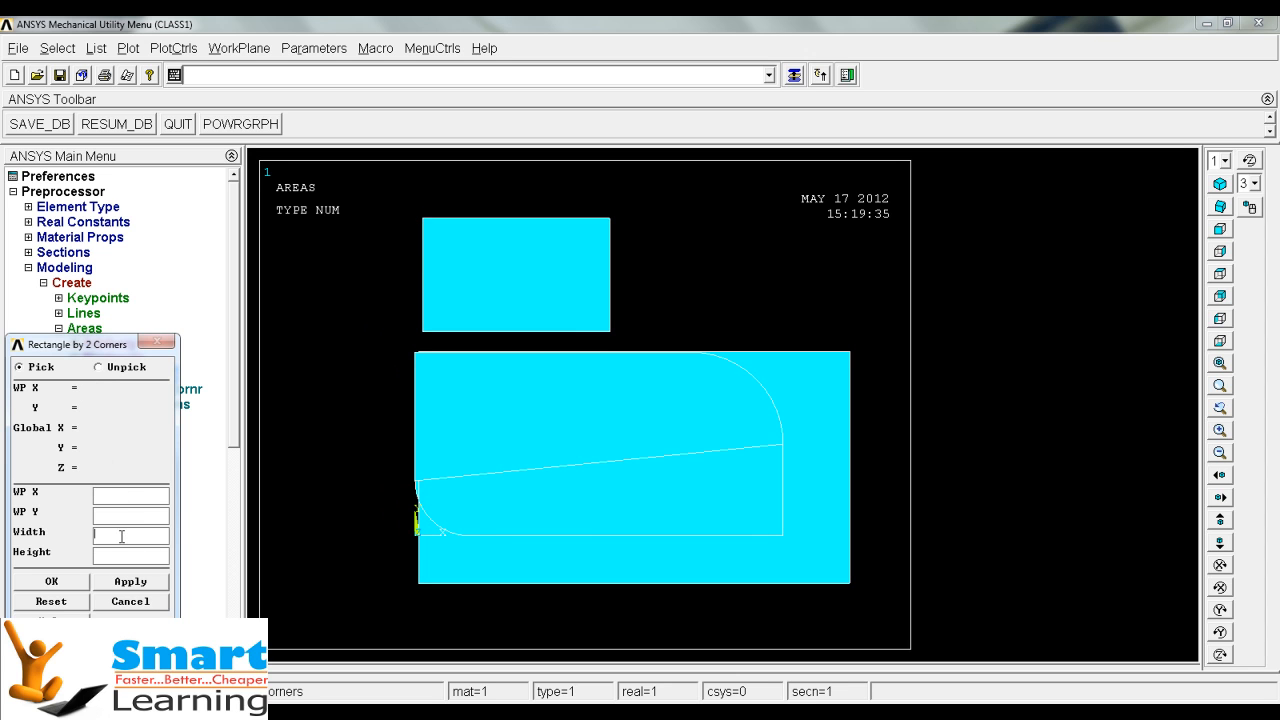
left_click(138, 601)
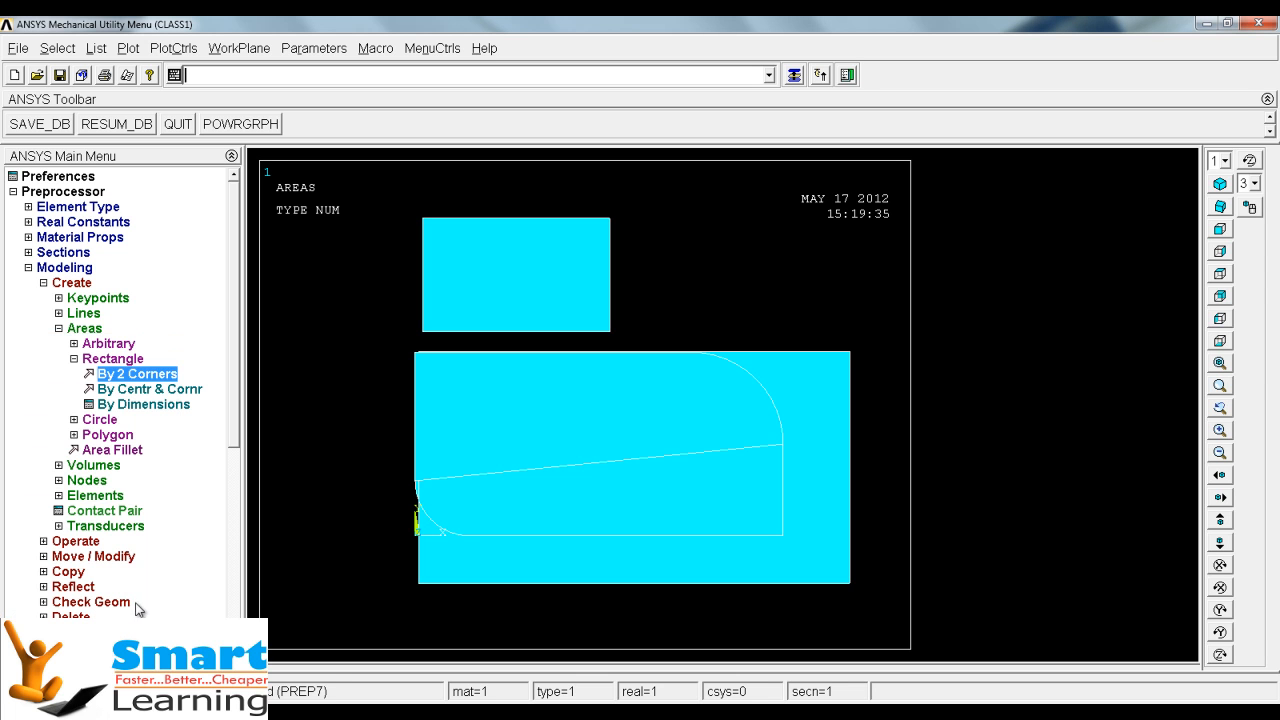
- Create a rectangular area by centre and corner in the empty space to the left of the skinned areas
left_click(150, 389)
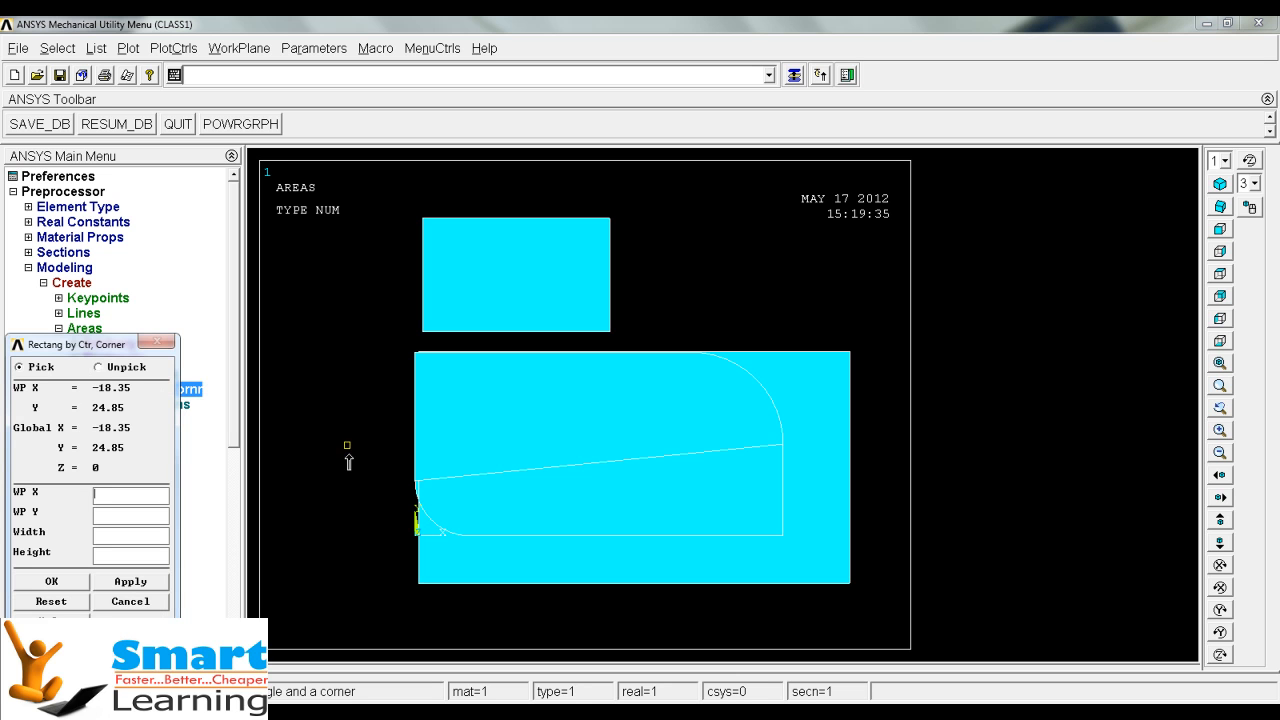
mouse_move(373, 492)
left_mouse_down()
mouse_move(432, 514)
mouse_move(375, 512)
mouse_move(420, 518)
mouse_move(380, 512)
mouse_move(414, 517)
mouse_move(389, 517)
left_mouse_up()
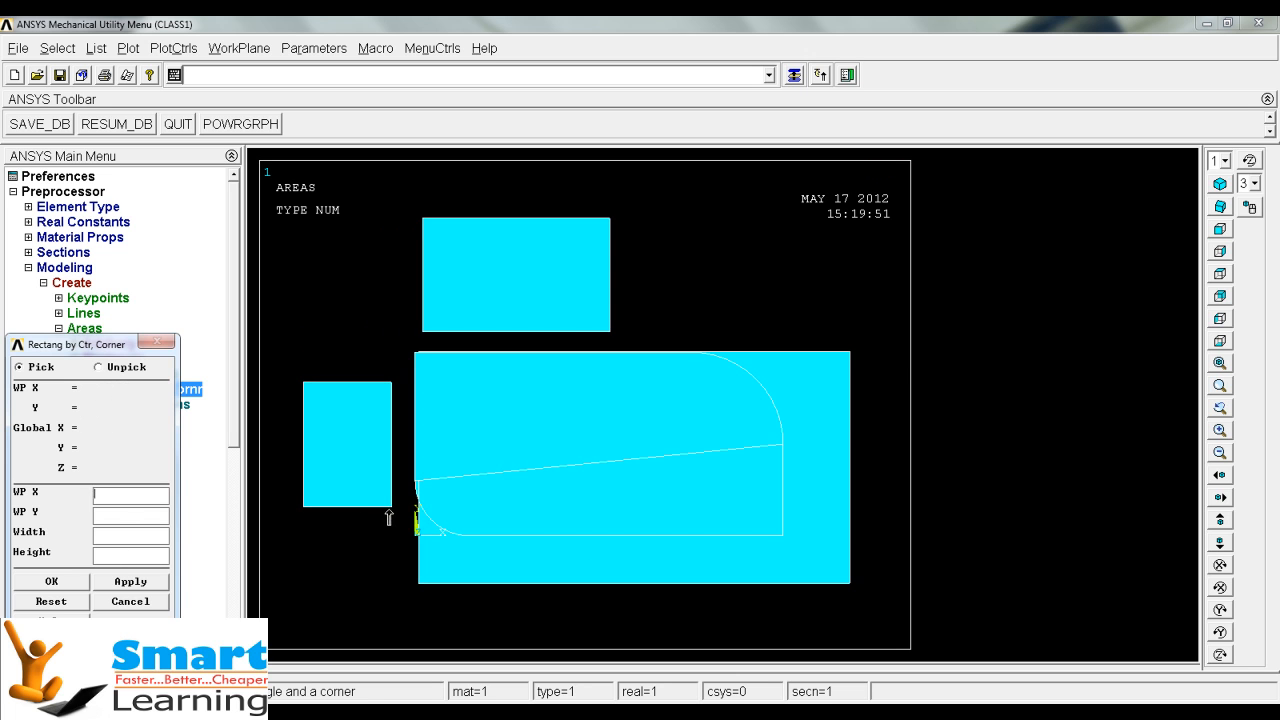
left_click(150, 606)
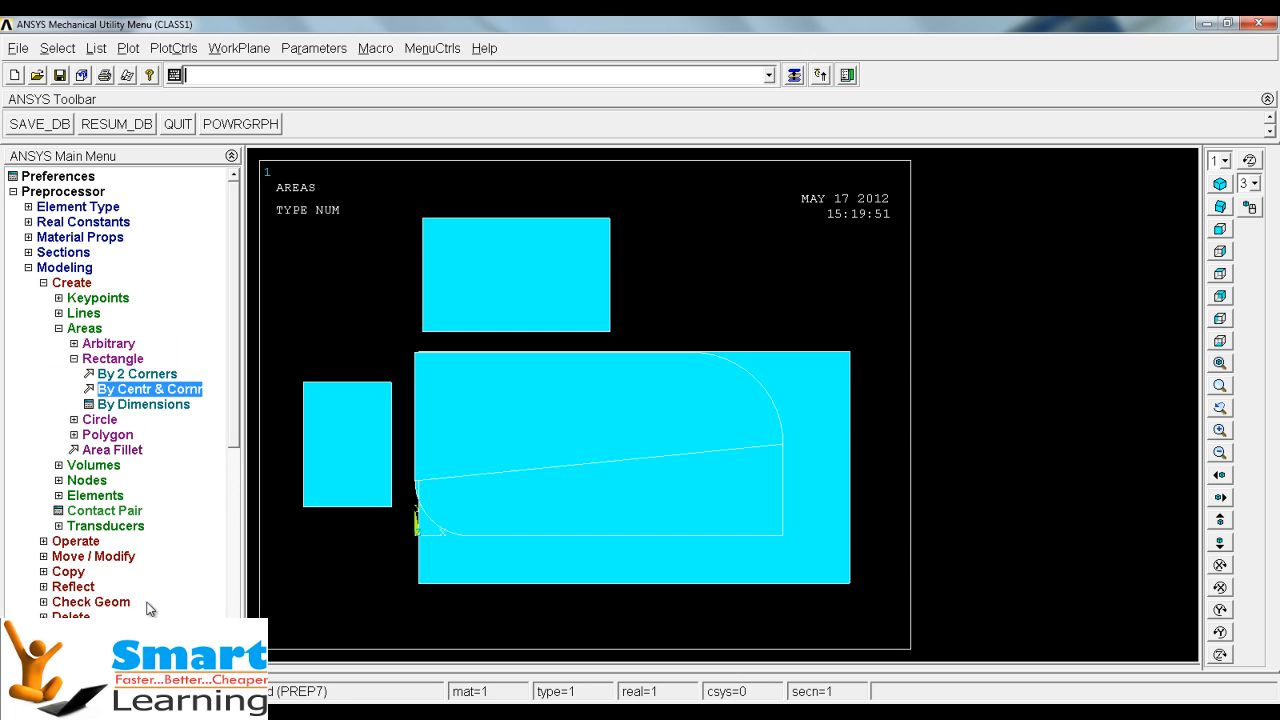
- Examine the coordinate inputs for creating a rectangle by dimensions, cancel without creating one and collapse the Rectangle options
left_click(146, 405)
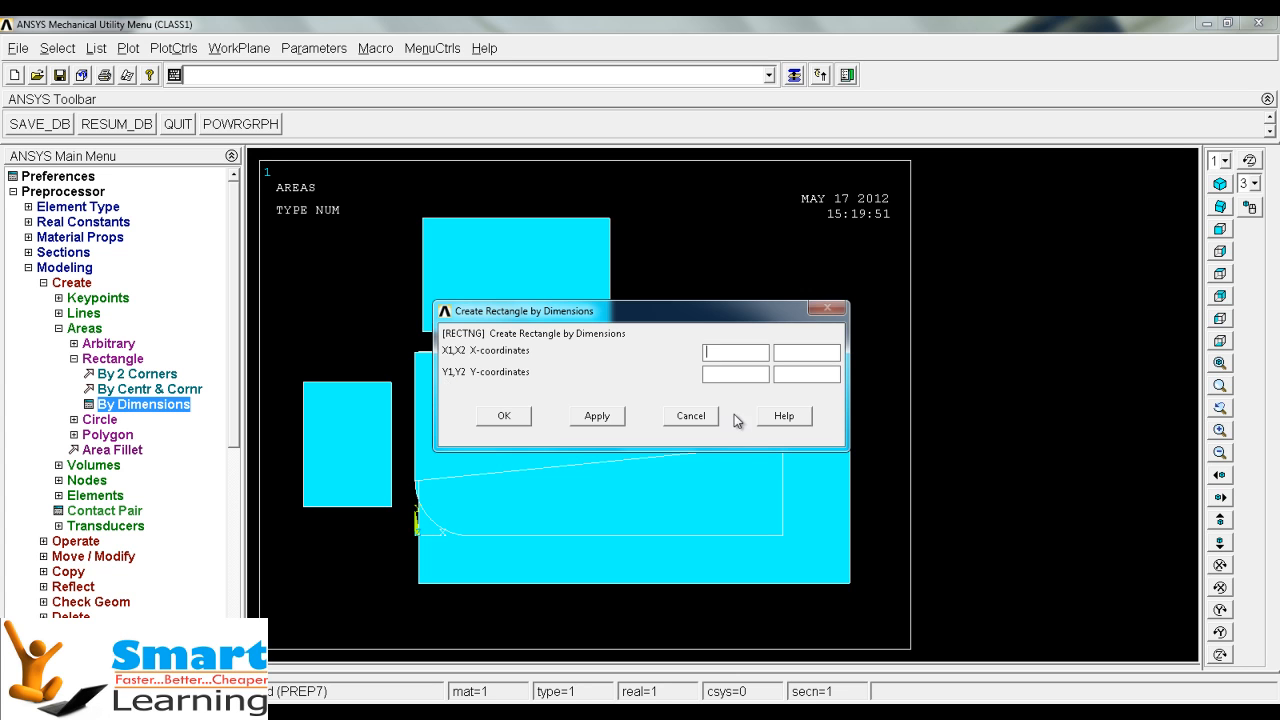
left_click(703, 418)
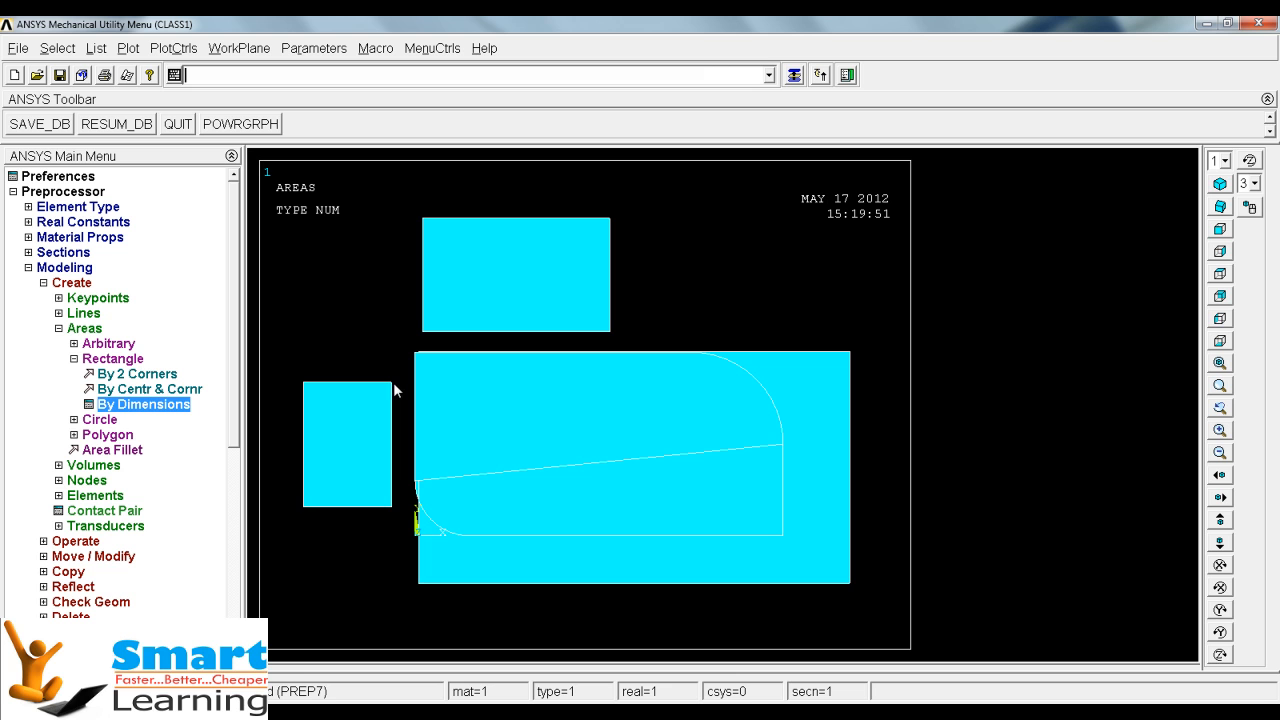
left_click(74, 359)
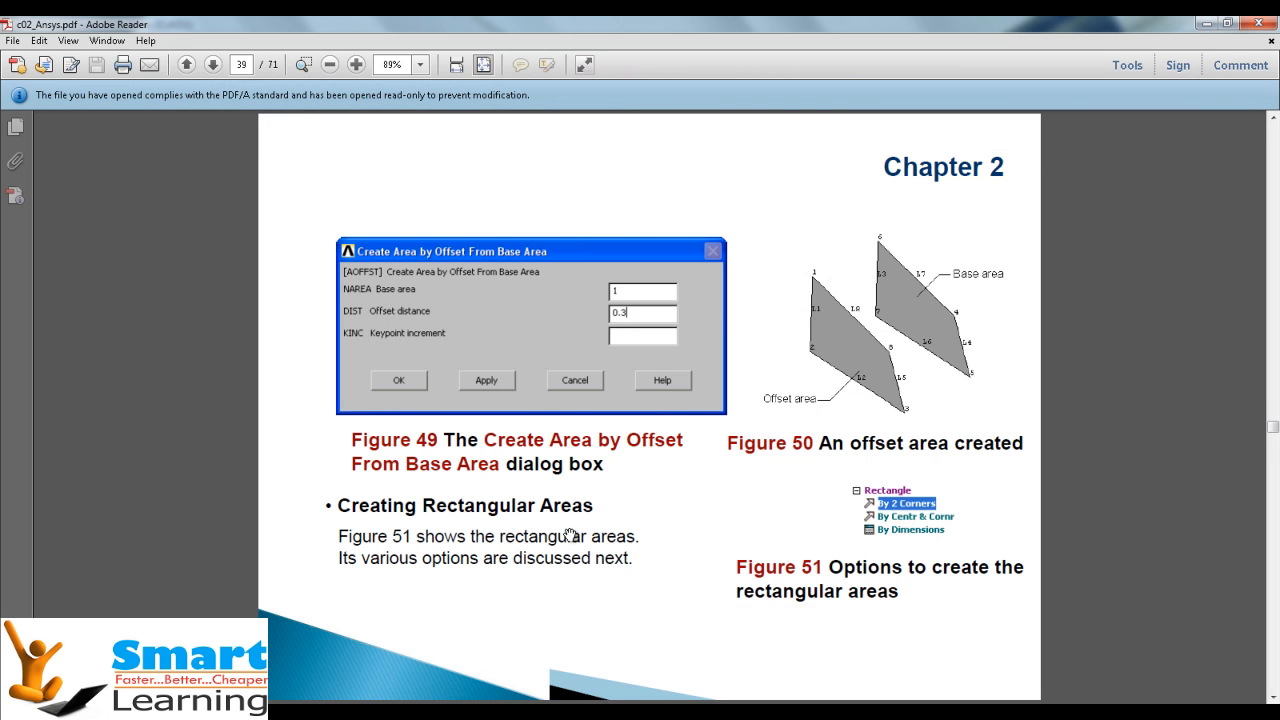
- Read the c02_Ansys.pdf pages on rectangular and circular areas in Adobe Reader, return to ANSYS and show the Circle area options
scroll(570, 535, "down", 2)
scroll(515, 505, "down", 2)
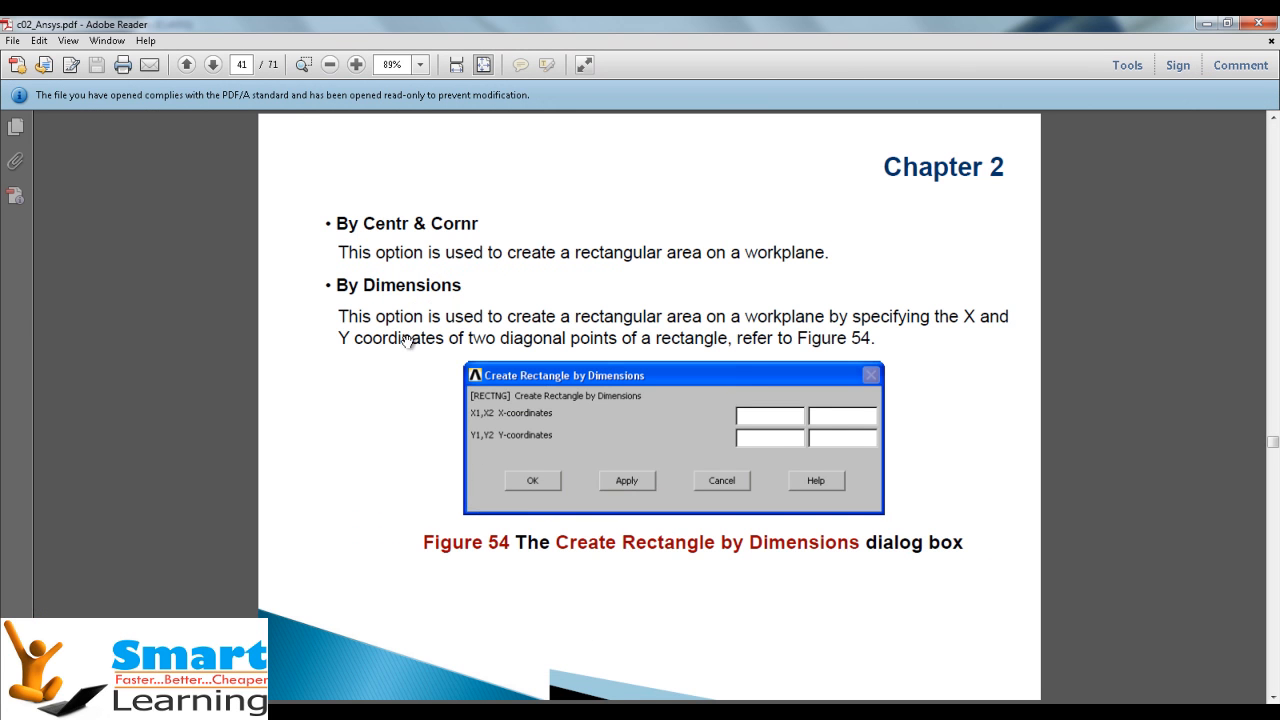
scroll(408, 346, "down", 2)
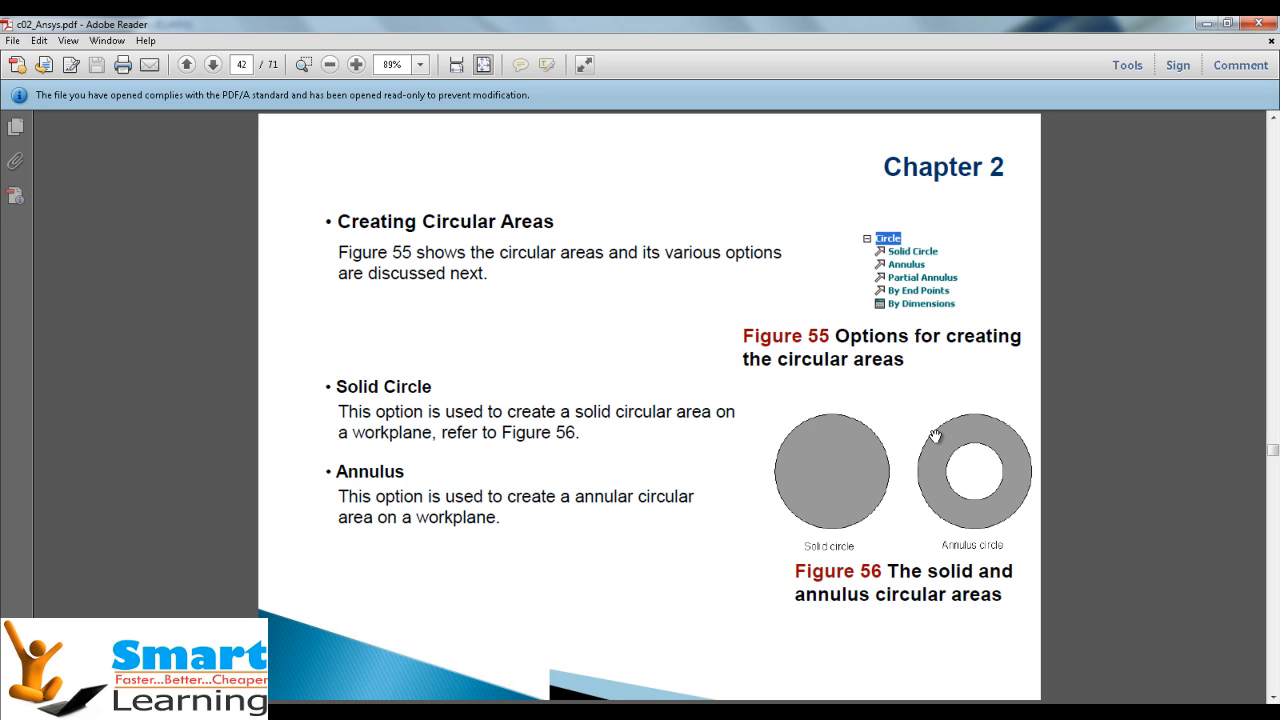
scroll(454, 446, "down", 2)
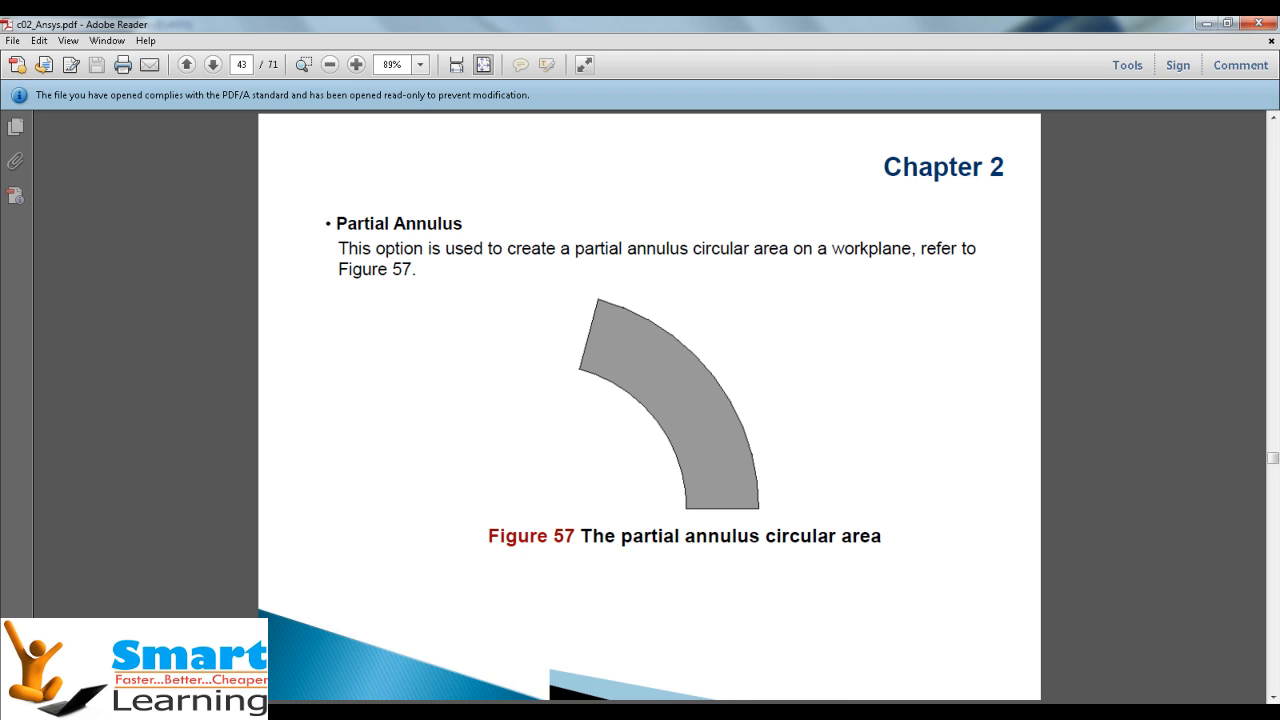
mouse_move(704, 693)
left_click(744, 672)
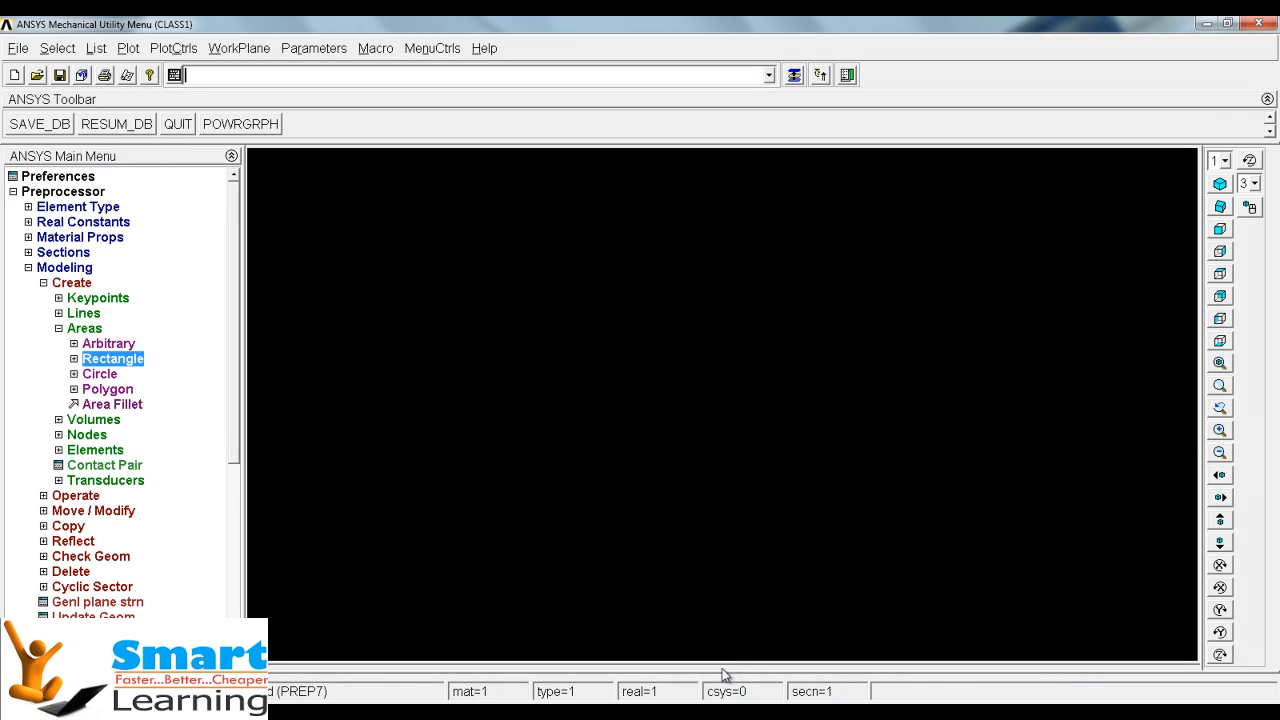
left_click(98, 375)
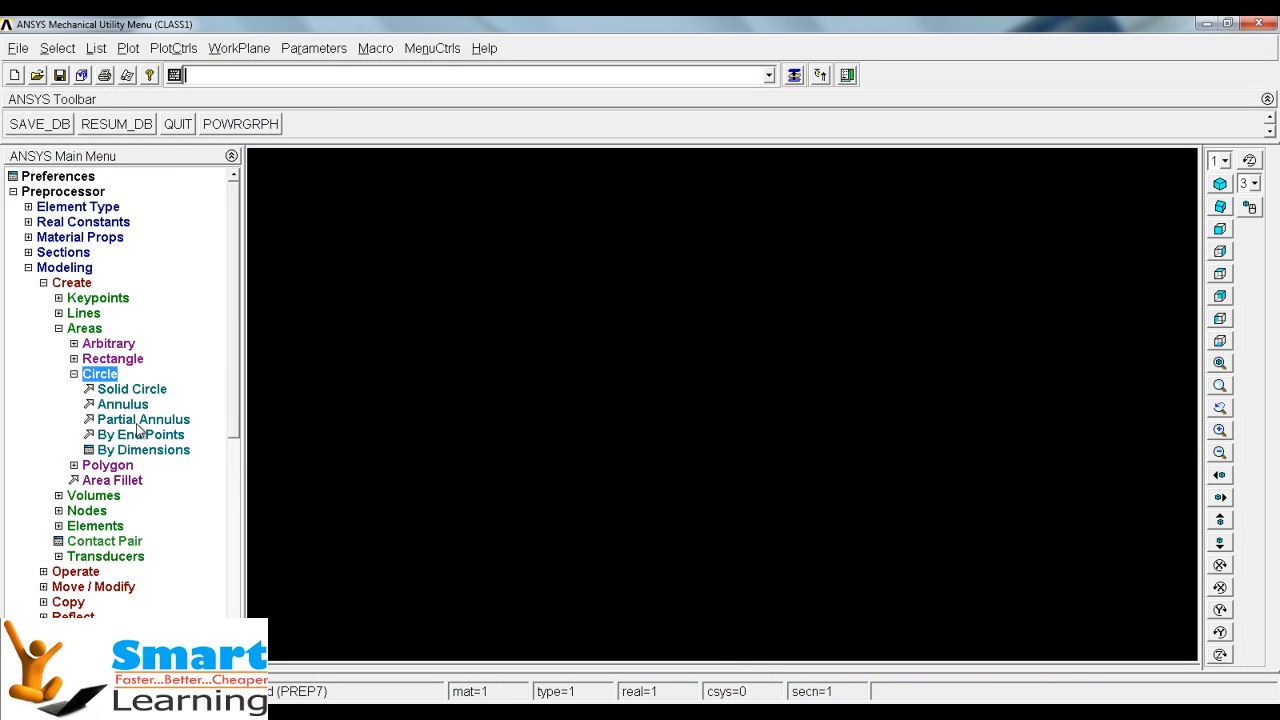
- Cancel the Partial Annulus command, clear the current model and start a new database
left_click(140, 421)
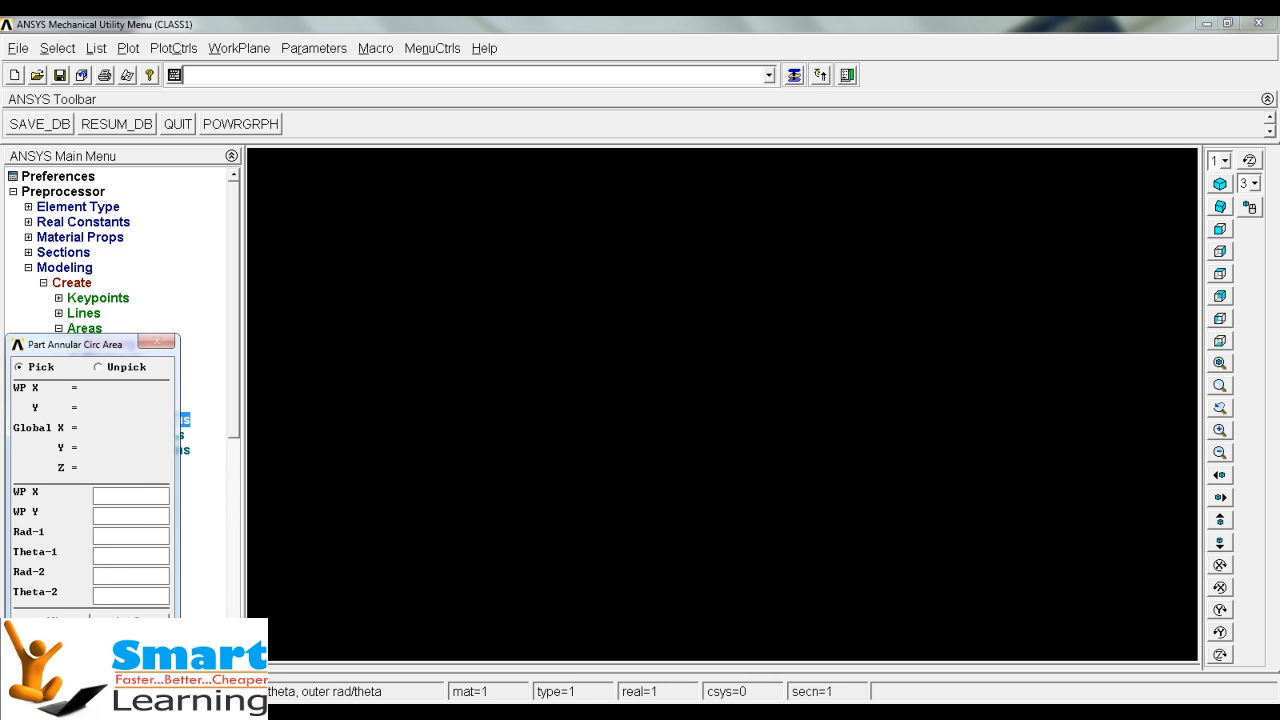
left_click(138, 628)
left_click(18, 48)
left_click(38, 80)
left_click(482, 484)
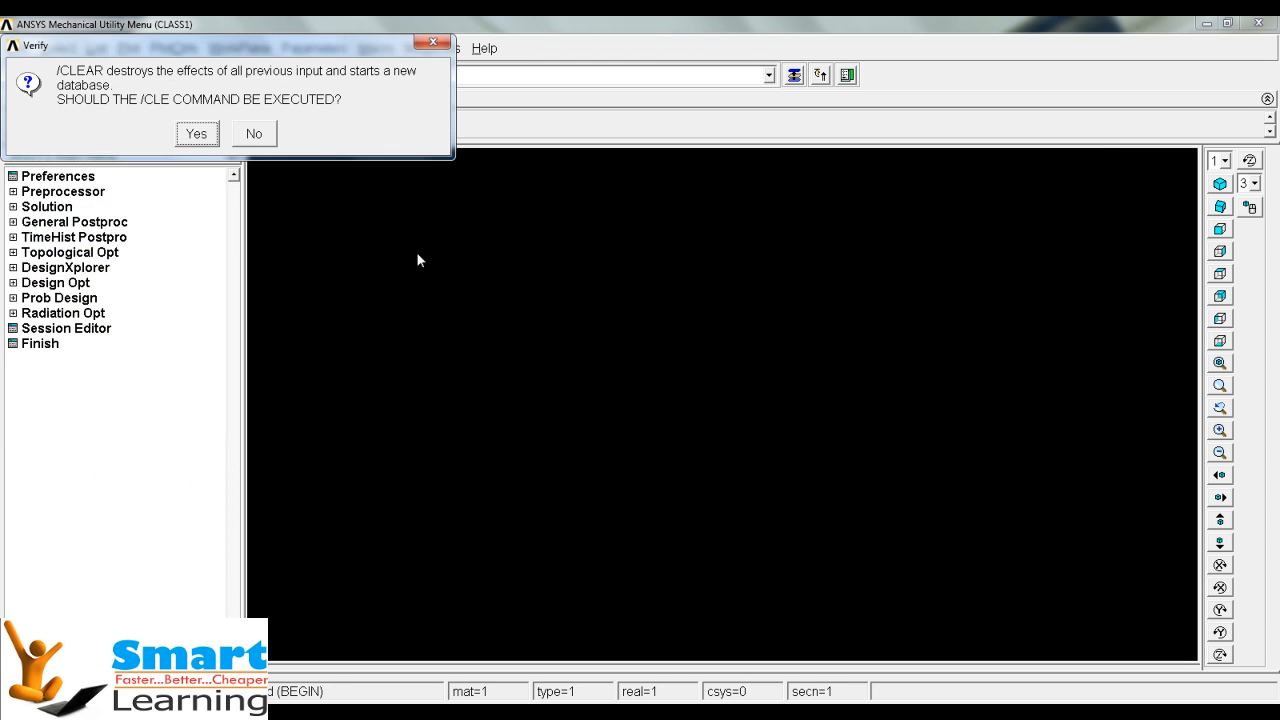
left_click(205, 133)
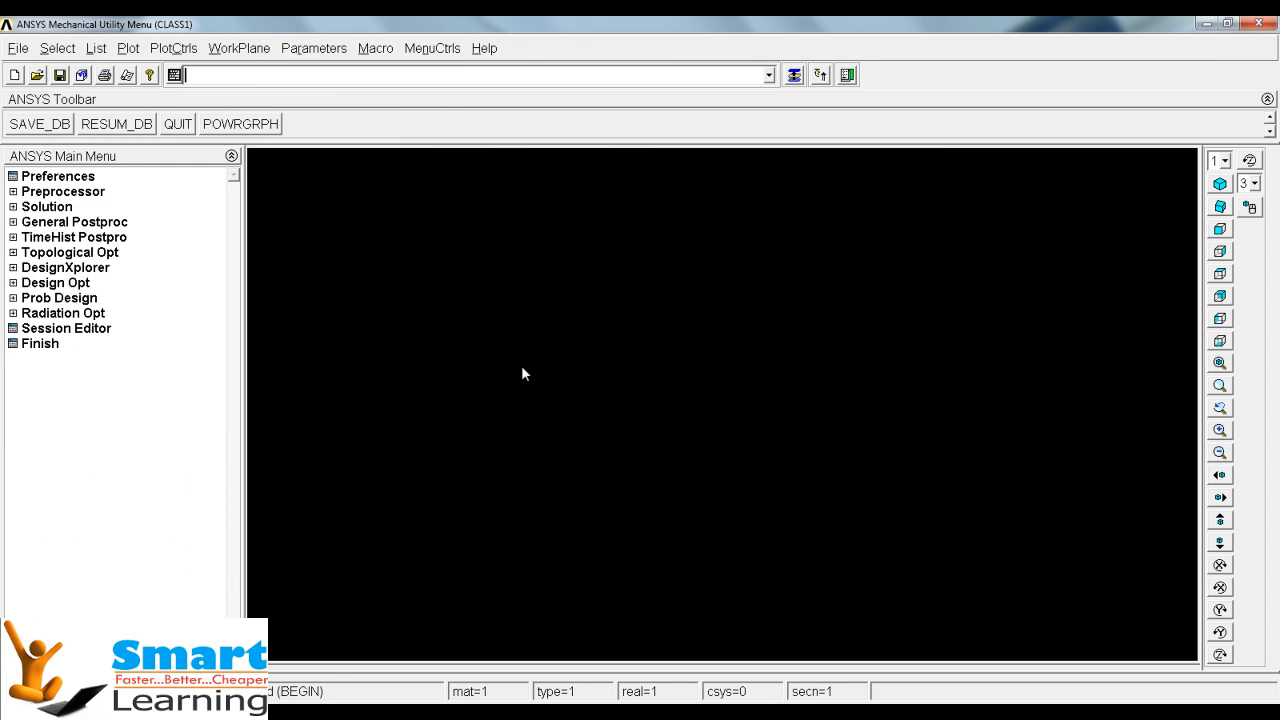
- Create a partial annulus area around the origin with a first radius of 100 and an end angle of 45 degrees
left_click(62, 195)
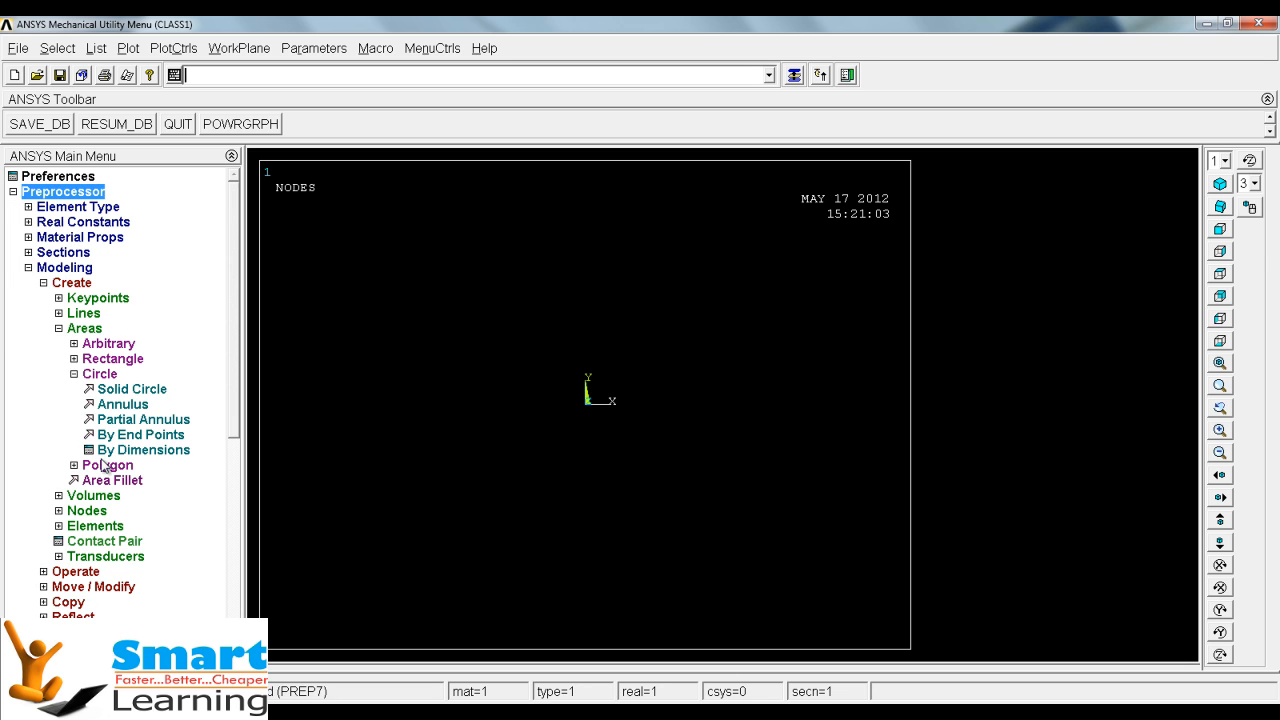
left_click(125, 420)
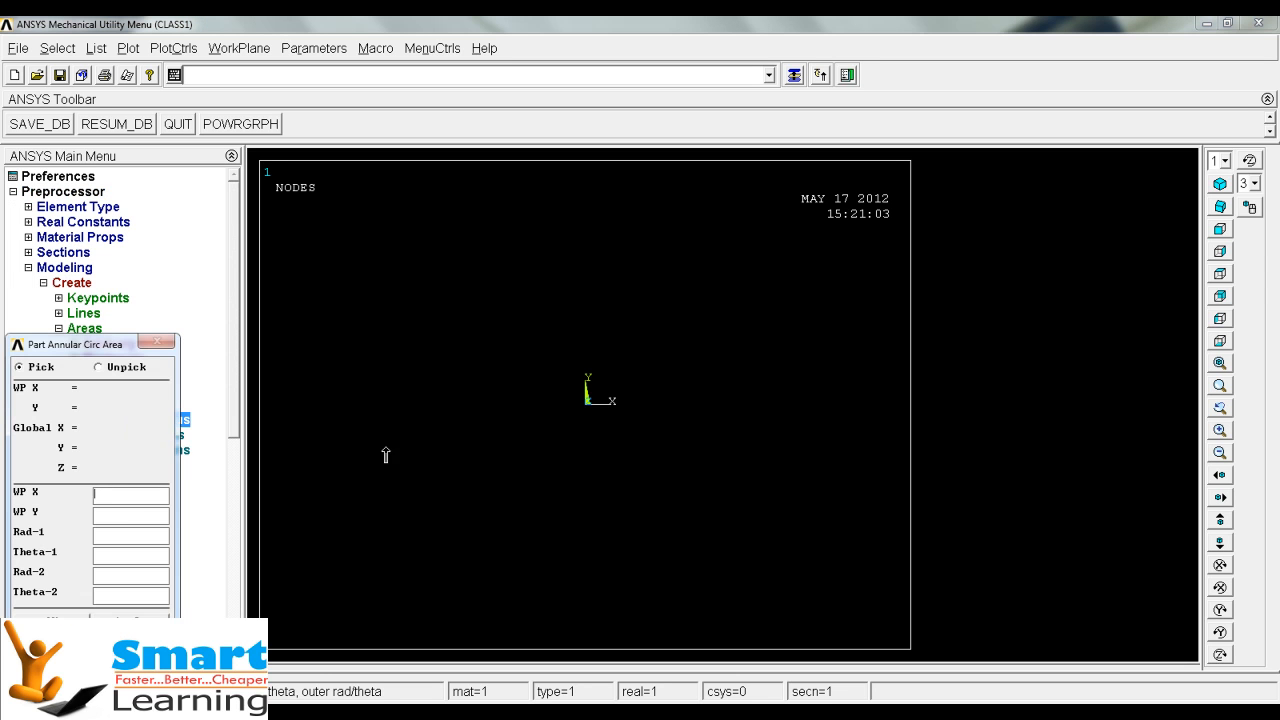
left_click(110, 531)
type("100")
type("45")
left_click(45, 614)
scroll(550, 437, "down", 4)
scroll(720, 514, "down", 4)
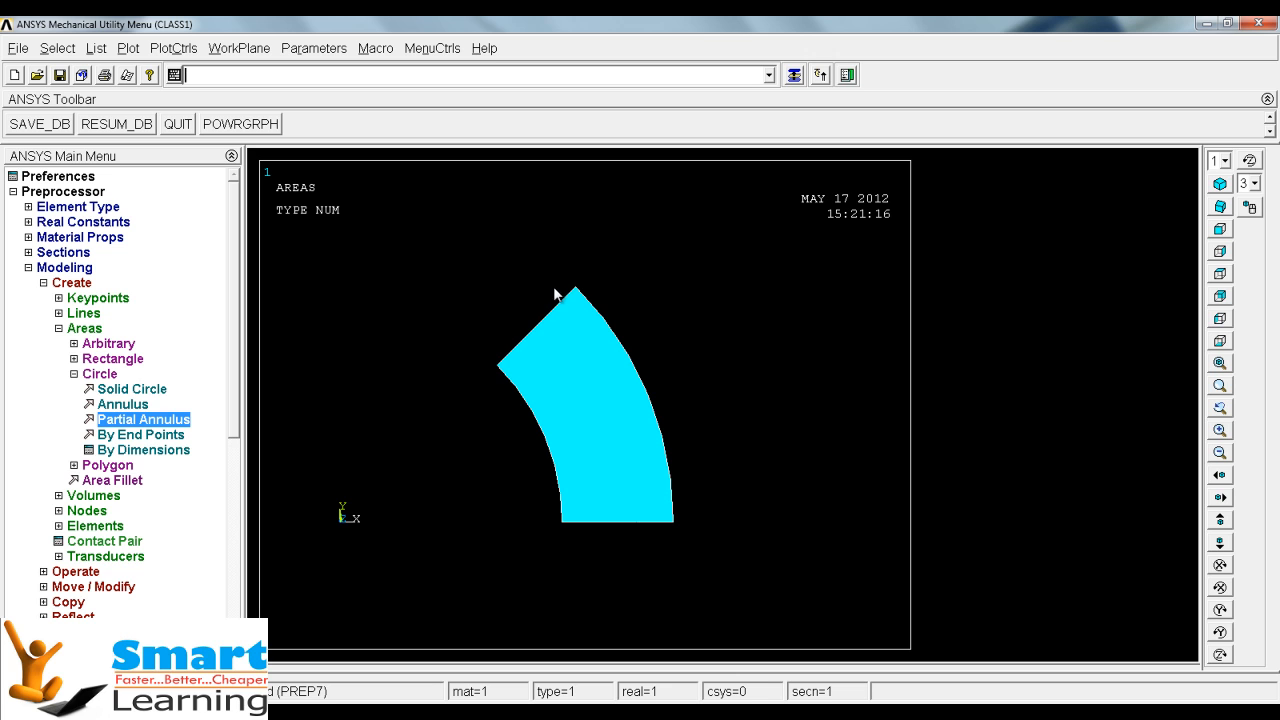
- Create a circular area by two end points to the left of the partial annulus, starting at about X 6, Y 55
left_click(113, 440)
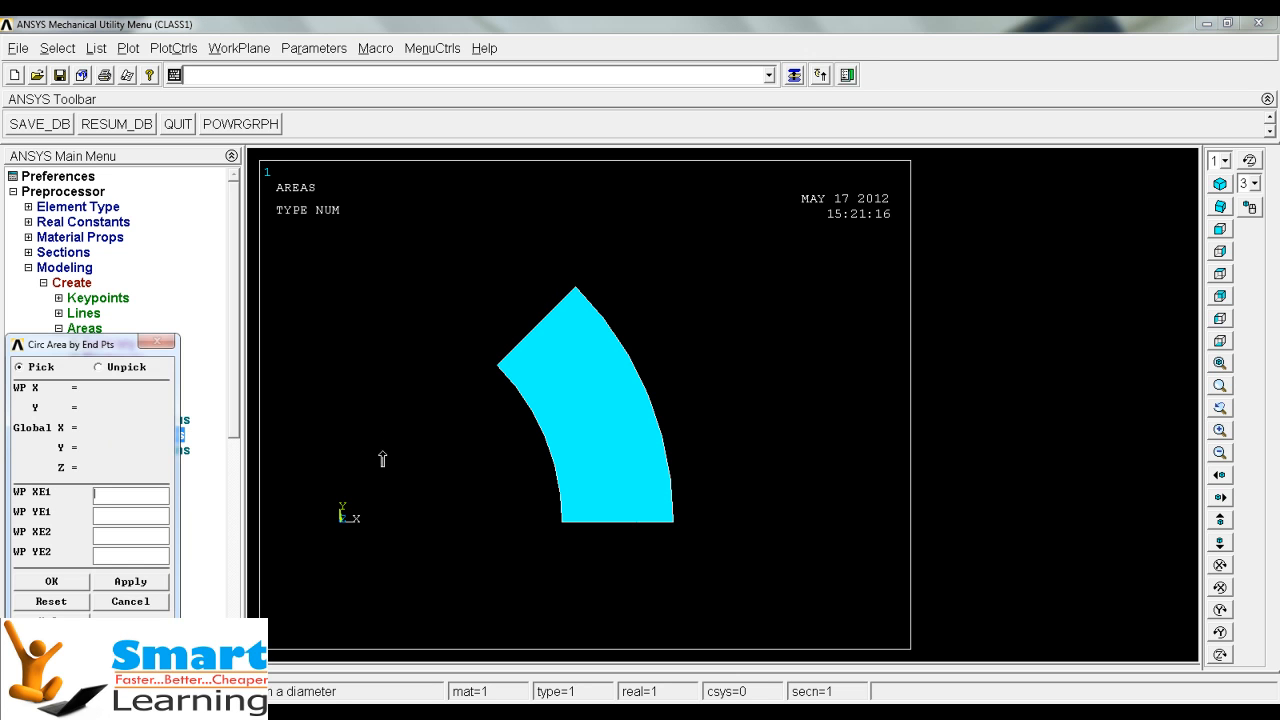
left_click(352, 401)
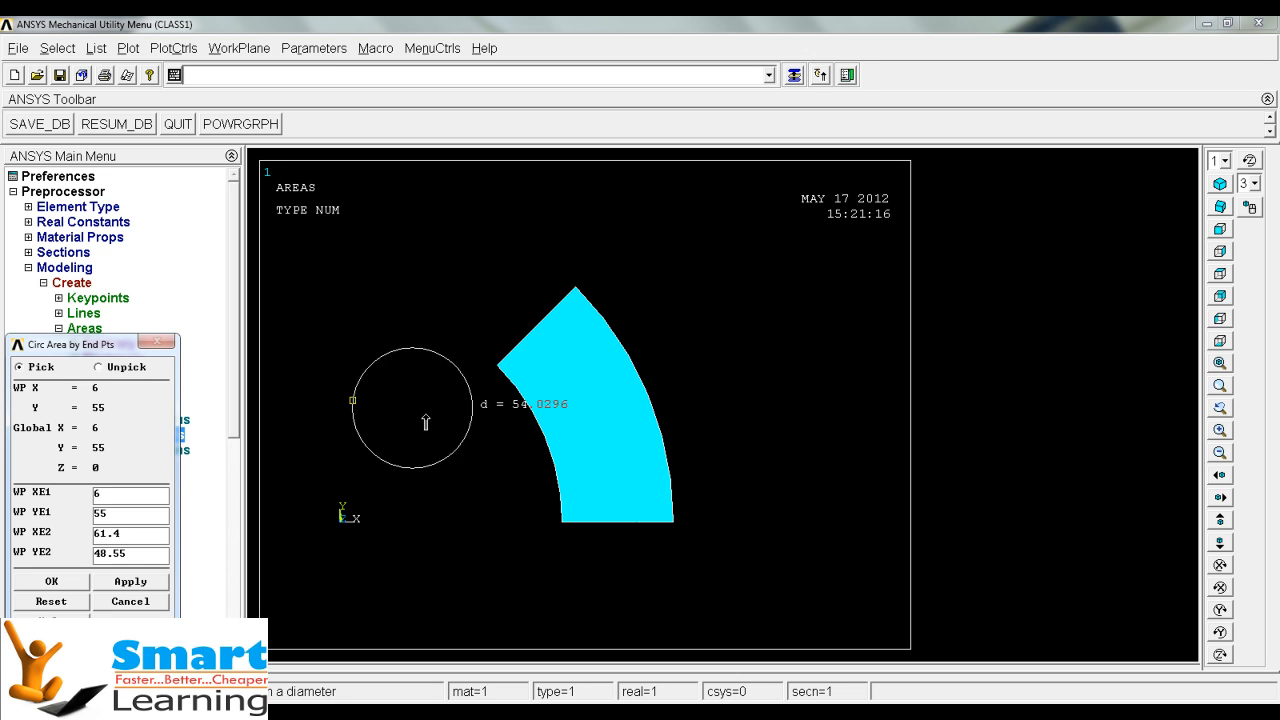
left_click(466, 422)
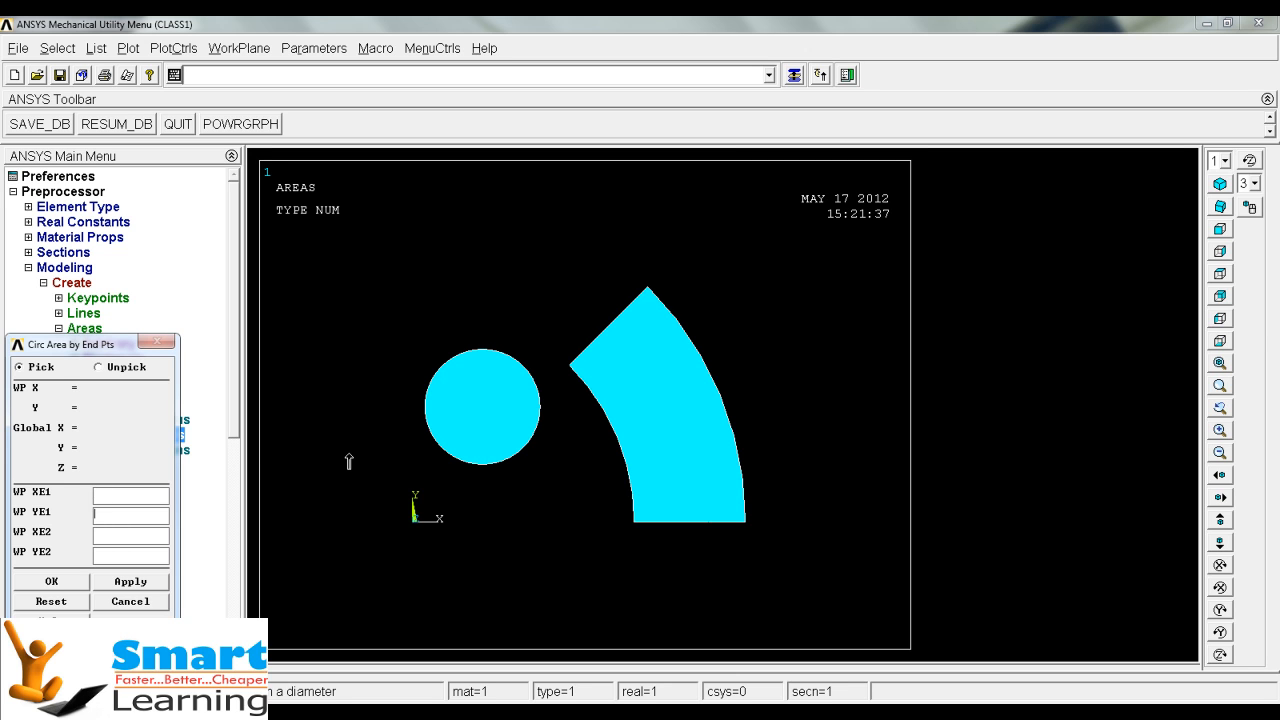
left_click(104, 533)
left_click(129, 605)
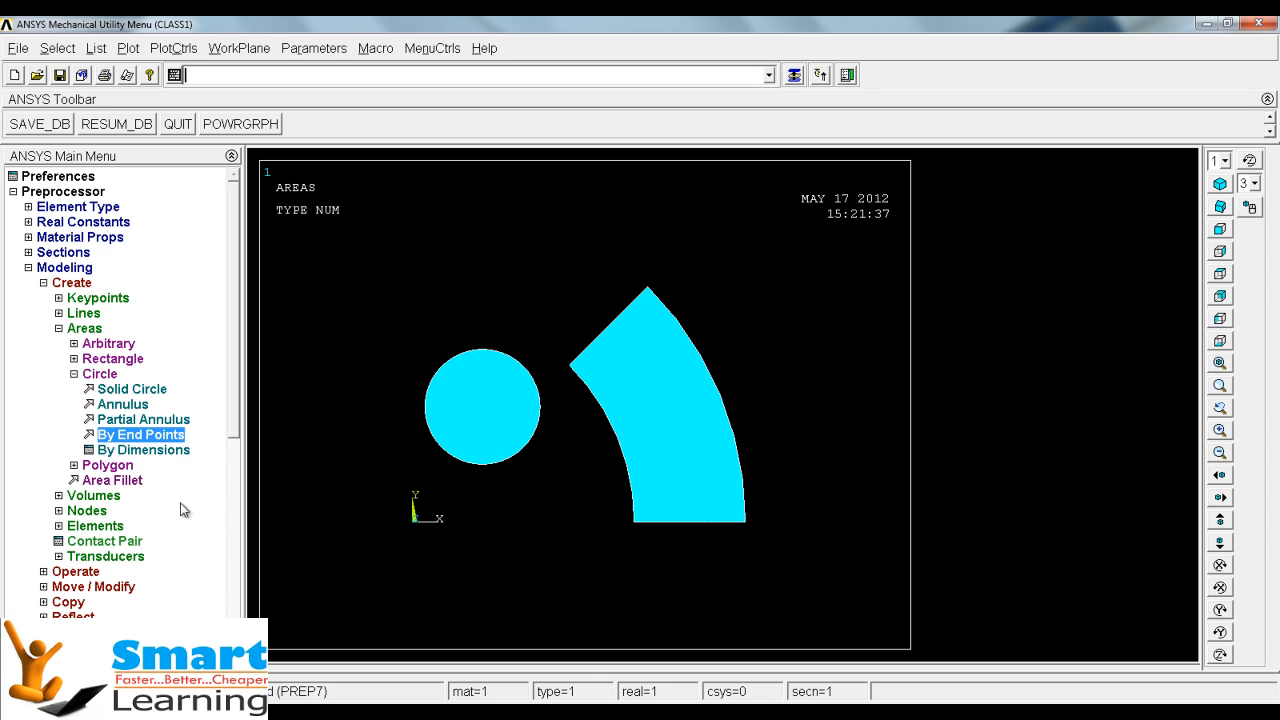
- Examine the Circular Area by Dimensions inputs, cancel them and go to the polygonal areas page of c02_Ansys.pdf in Adobe Reader
left_click(150, 451)
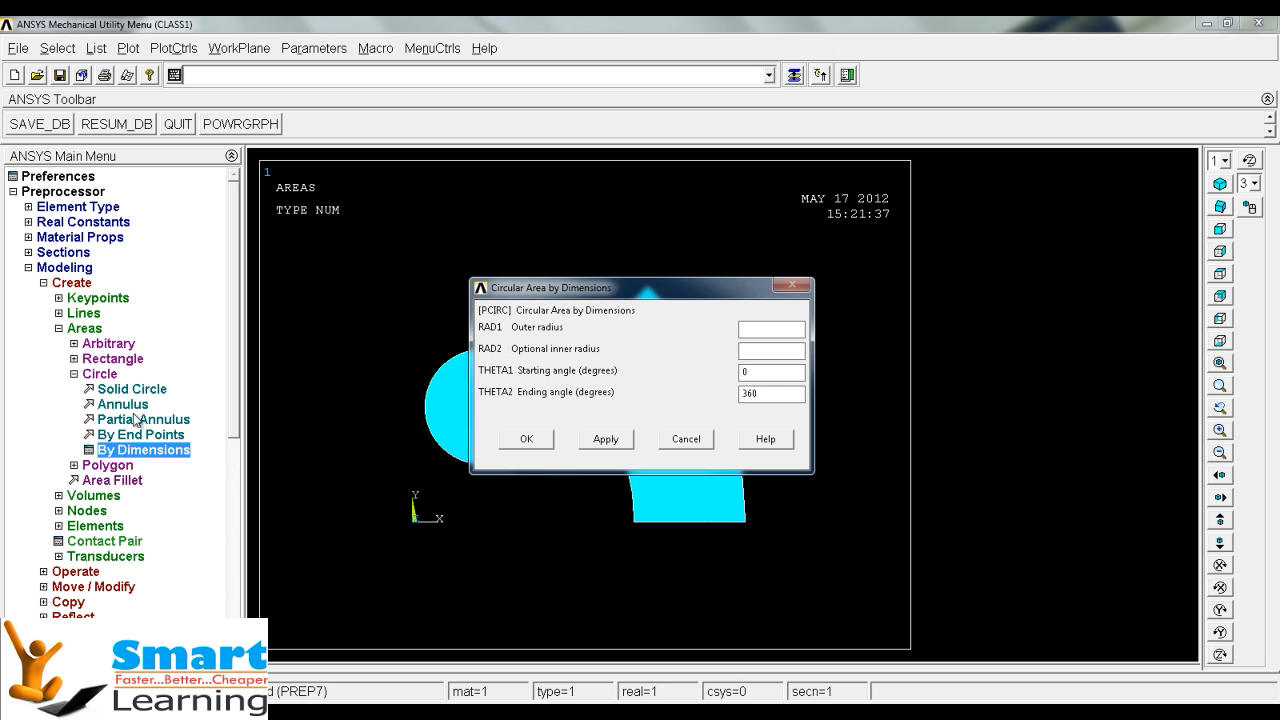
left_click(686, 439)
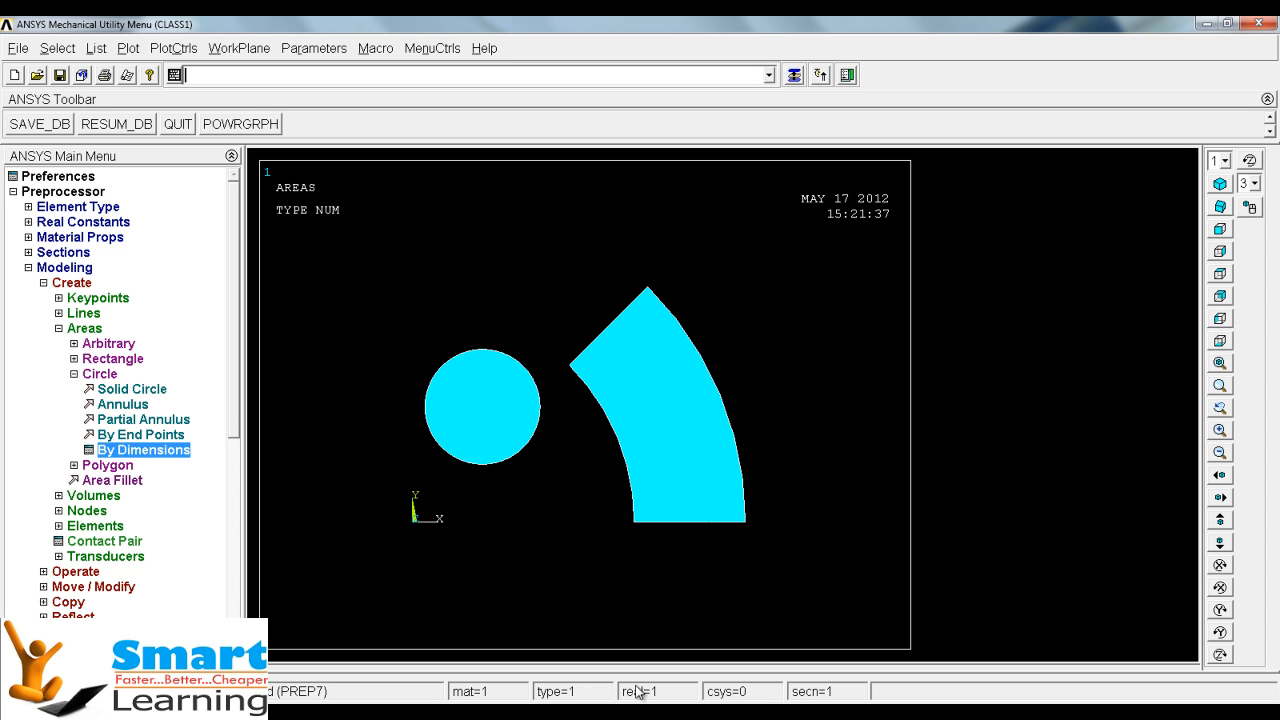
left_click(702, 714)
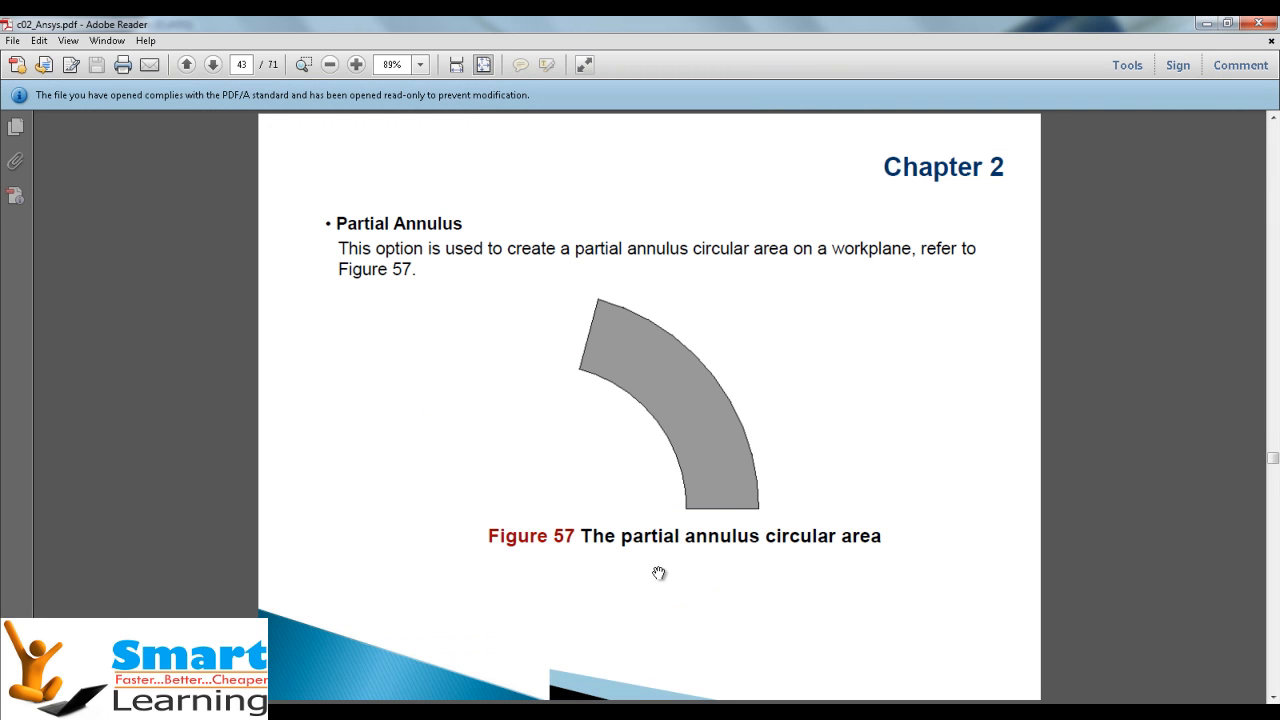
scroll(659, 573, "down", 3)
scroll(765, 512, "down", 3)
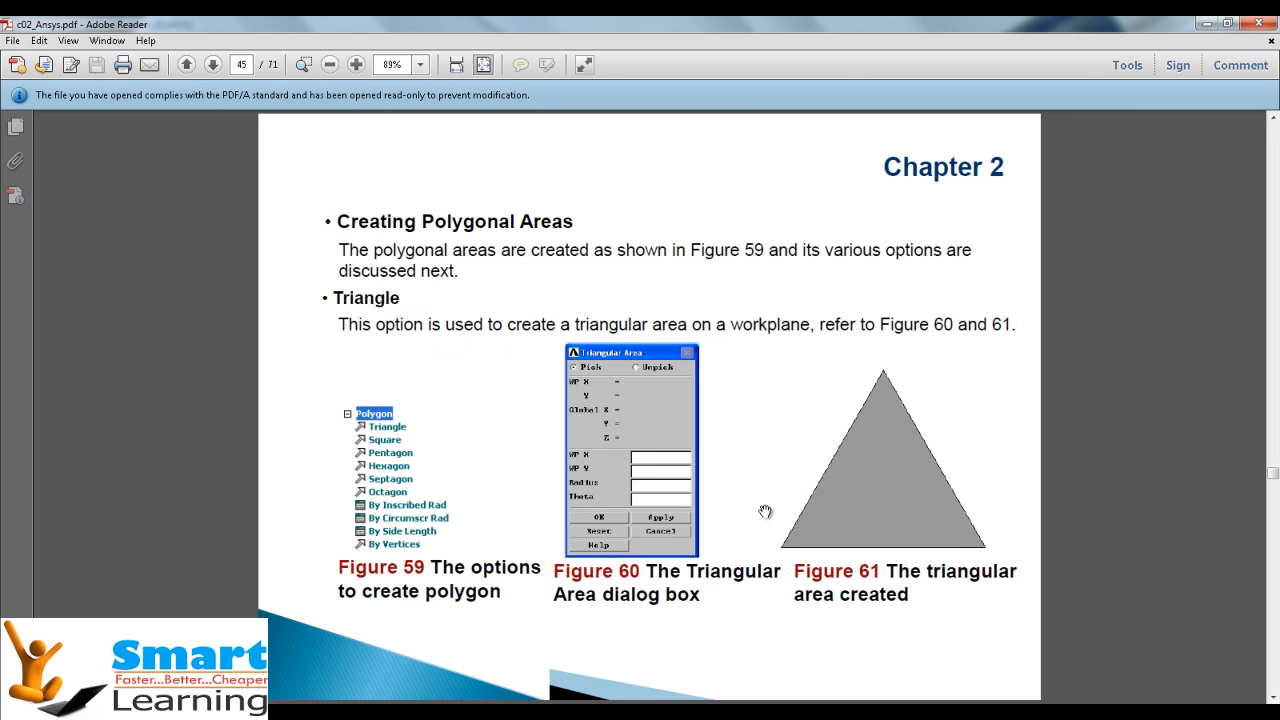